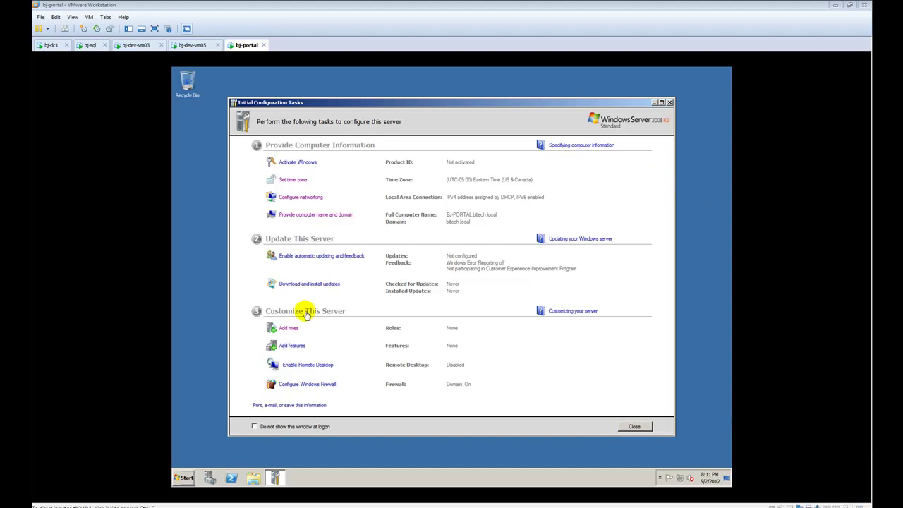
{"action": "left_click", "coordinate": [185, 477]}
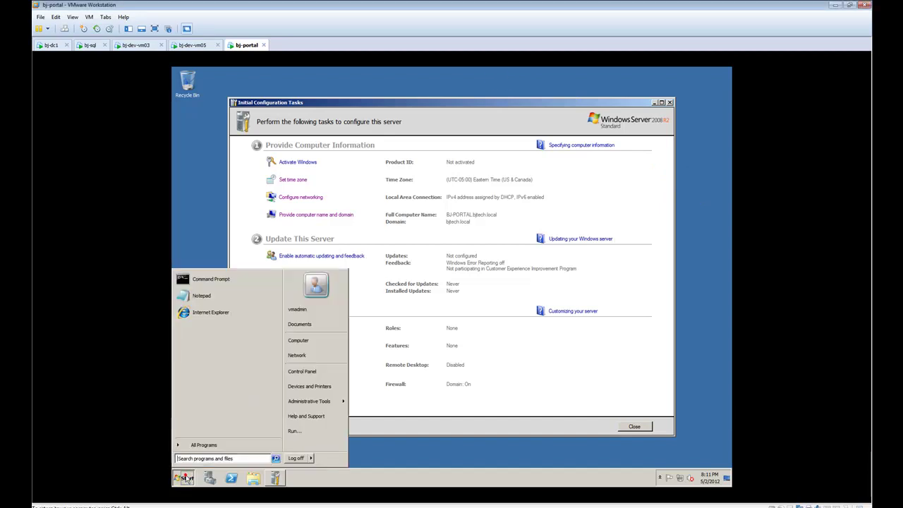
{"action": "left_click", "coordinate": [310, 340]}
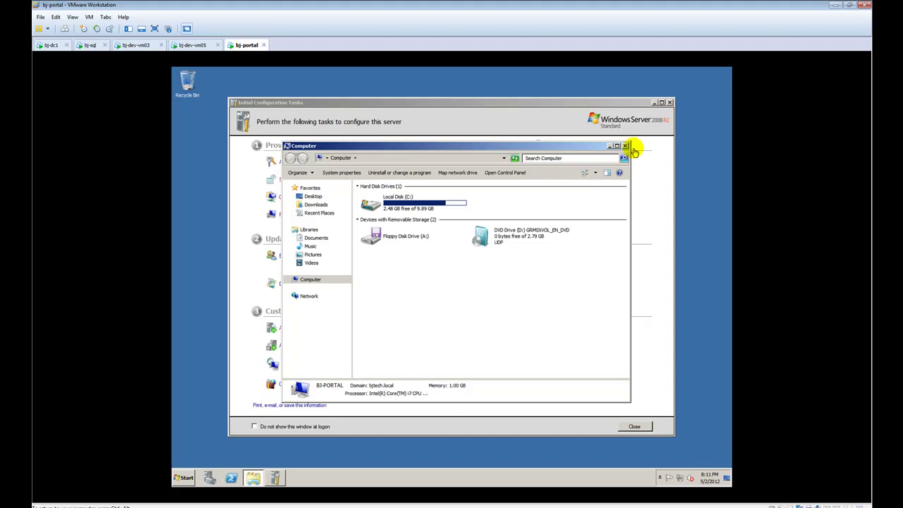
{"action": "left_click", "coordinate": [625, 147]}
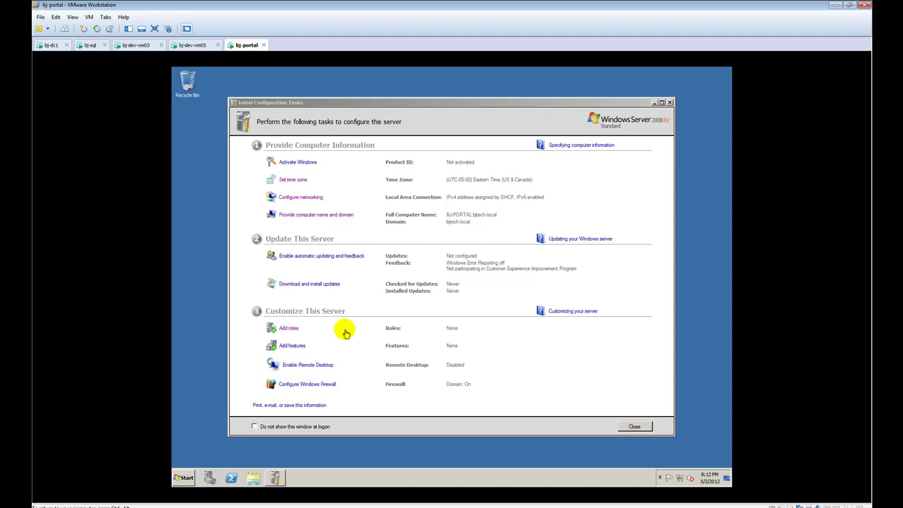
Select the Web Server (IIS) role in the Add Roles Wizard on bj-portal.
{"action": "left_click", "coordinate": [291, 329]}
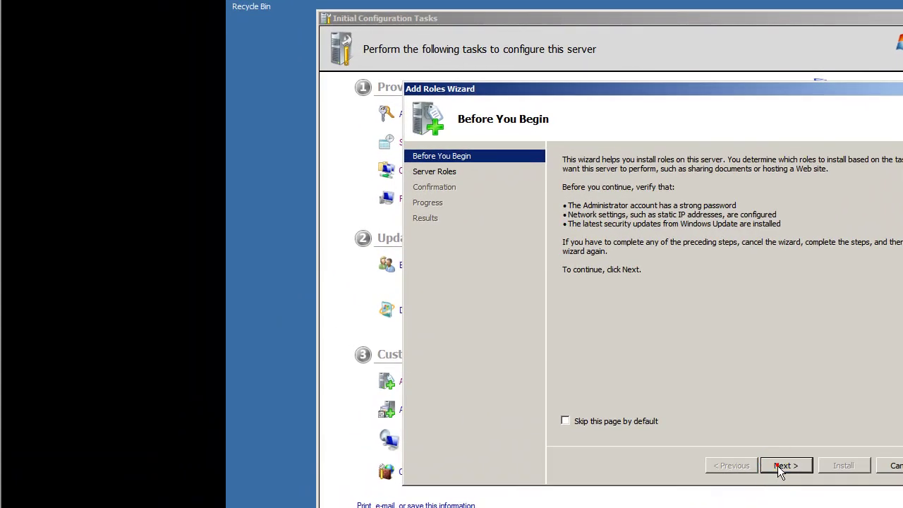
{"action": "left_click", "coordinate": [726, 446]}
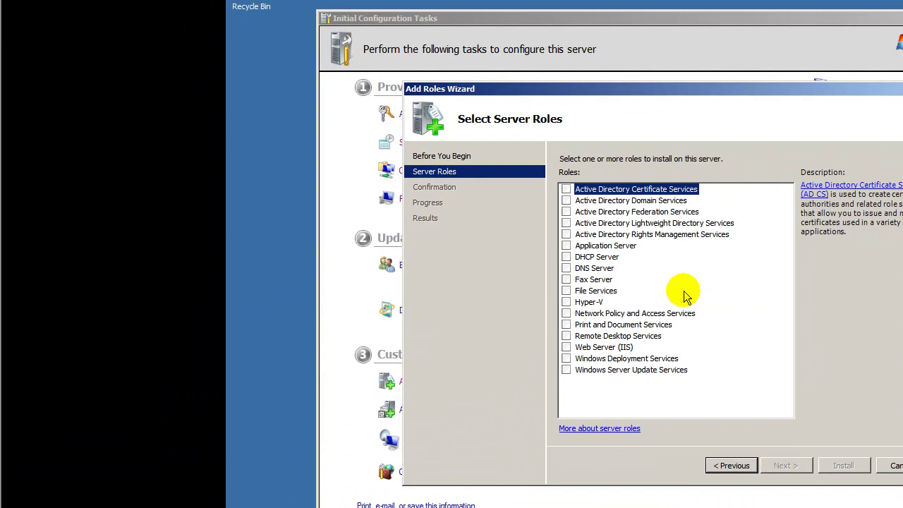
{"action": "left_click", "coordinate": [566, 347]}
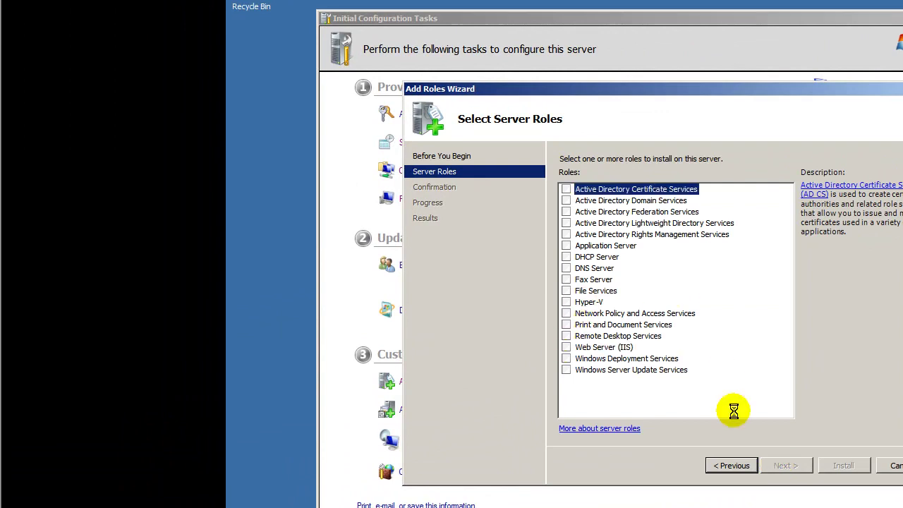
{"action": "left_click", "coordinate": [783, 466]}
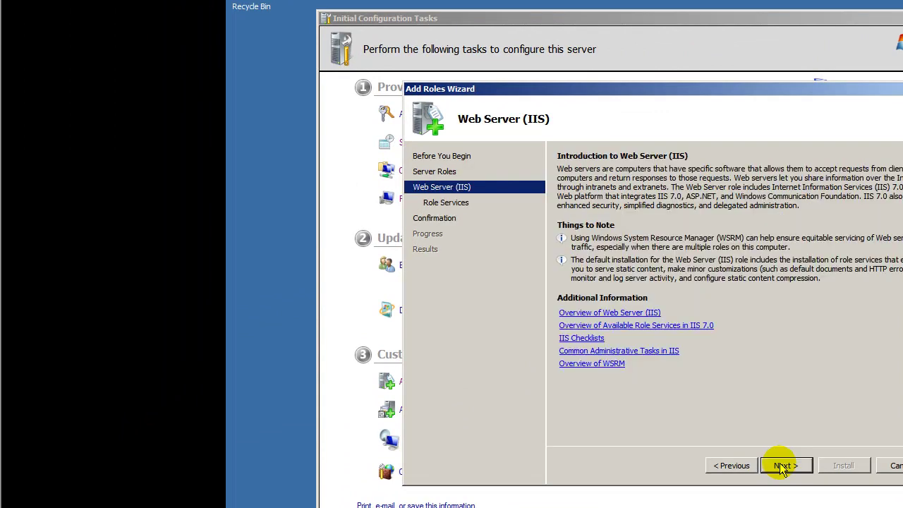
{"action": "left_click", "coordinate": [609, 292]}
Add ASP.NET, ASP, Basic and Windows Authentication role services and start the IIS installation.
{"action": "left_click", "coordinate": [771, 349]}
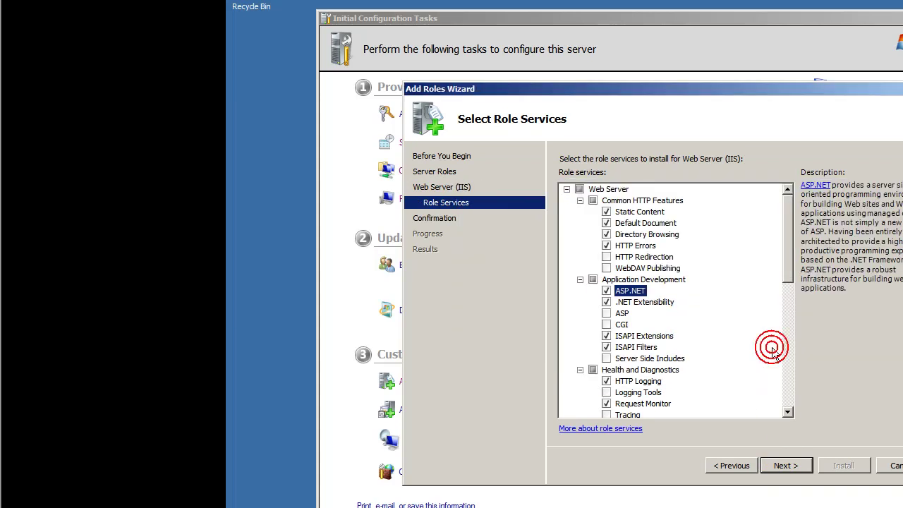
{"action": "left_click_drag", "start_coordinate": [786, 269], "coordinate": [790, 289]}
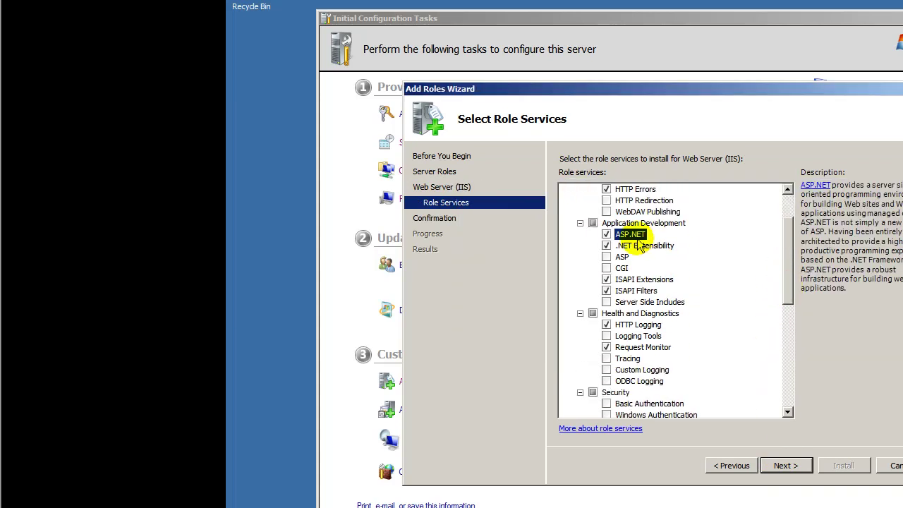
{"action": "left_click", "coordinate": [608, 258]}
{"action": "left_click_drag", "start_coordinate": [788, 275], "coordinate": [790, 324]}
{"action": "left_click", "coordinate": [607, 269]}
{"action": "left_click", "coordinate": [607, 279]}
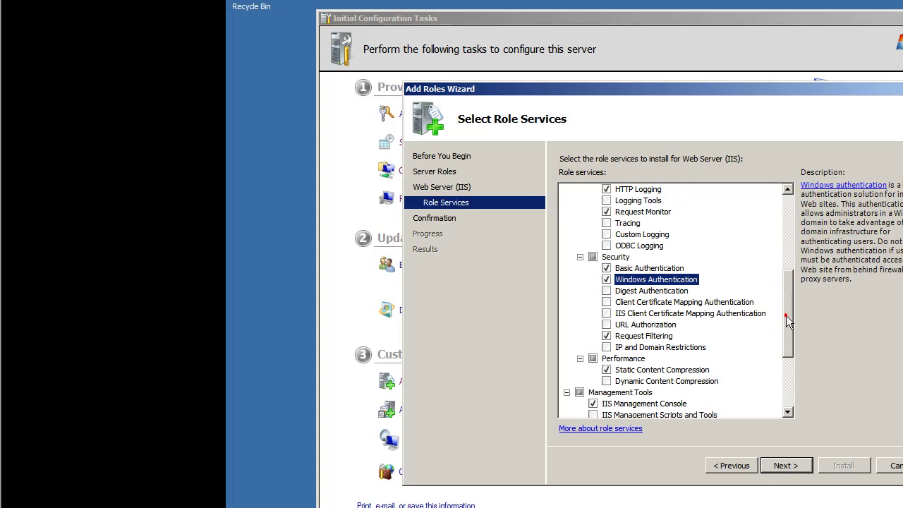
{"action": "left_click_drag", "start_coordinate": [788, 321], "coordinate": [801, 382]}
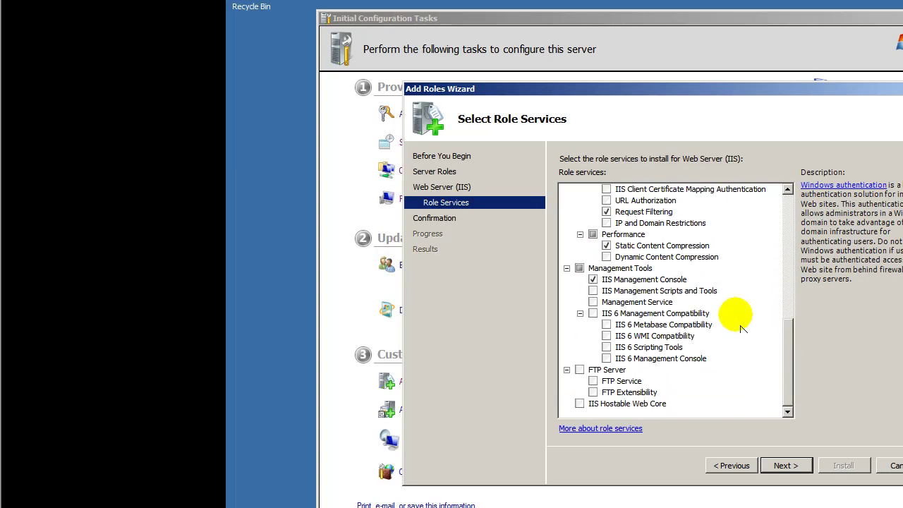
{"action": "left_click", "coordinate": [787, 466]}
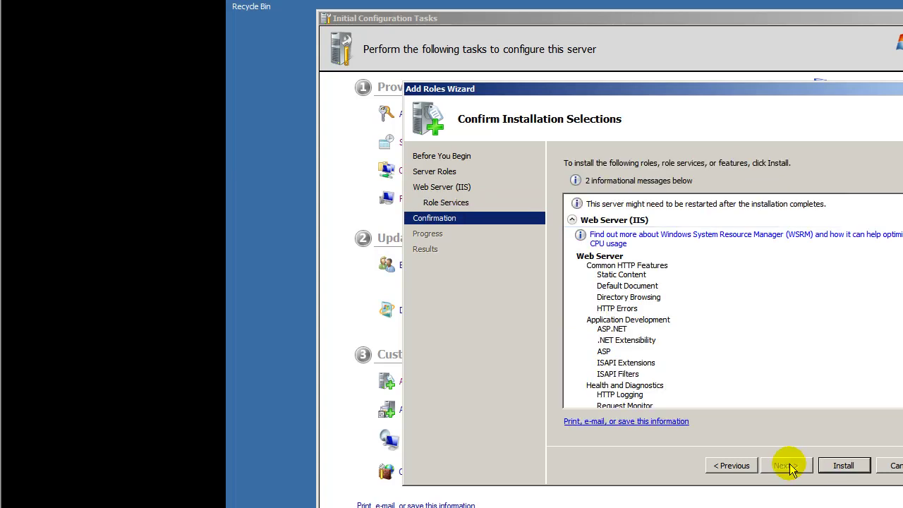
{"action": "left_click", "coordinate": [843, 466]}
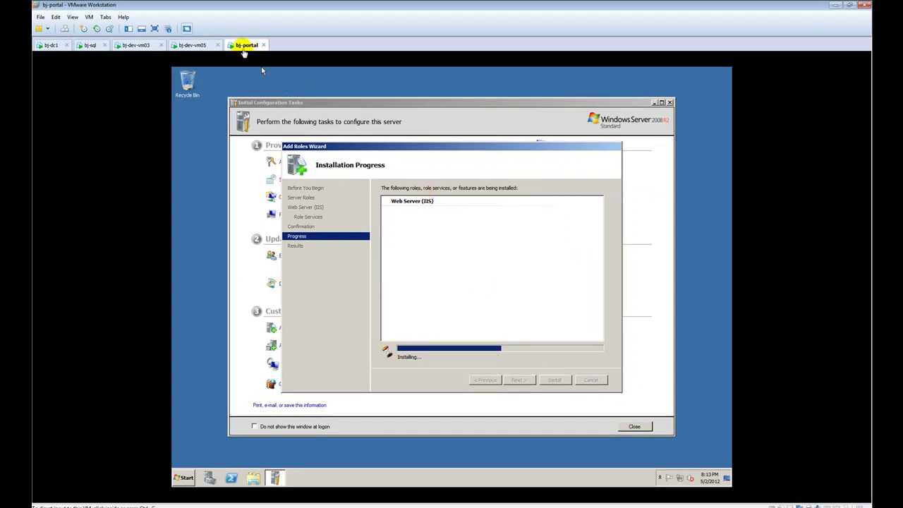
Mount the Service Manager 2010 ISO in bj-portal's virtual DVD drive.
{"action": "right_click", "coordinate": [243, 45]}
{"action": "left_click", "coordinate": [330, 209]}
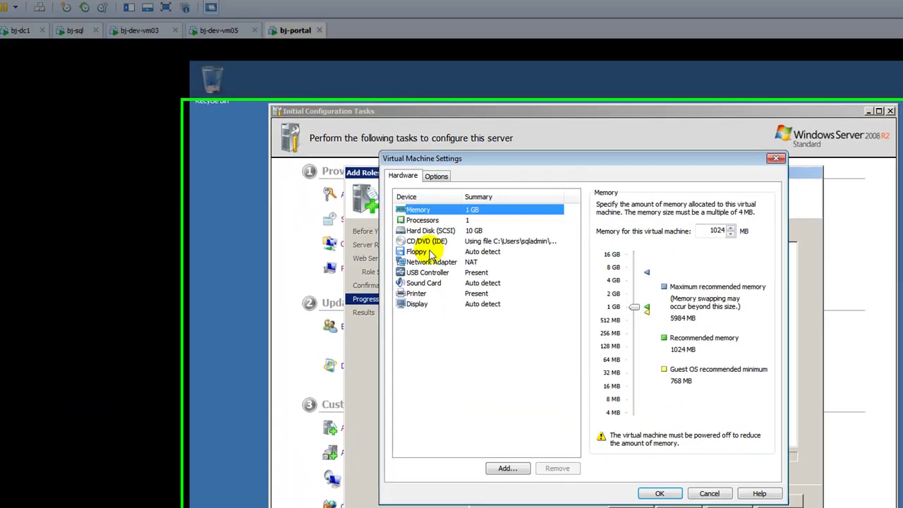
{"action": "left_click", "coordinate": [423, 244]}
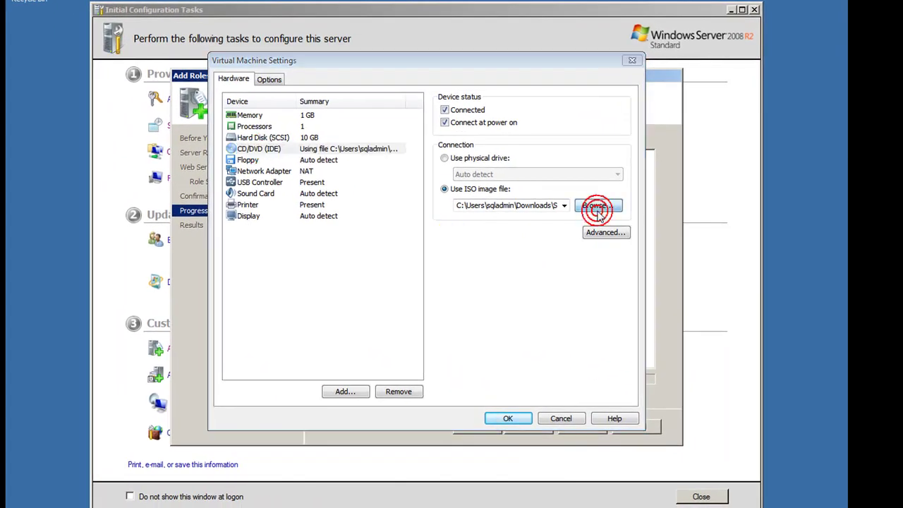
{"action": "left_click", "coordinate": [596, 209]}
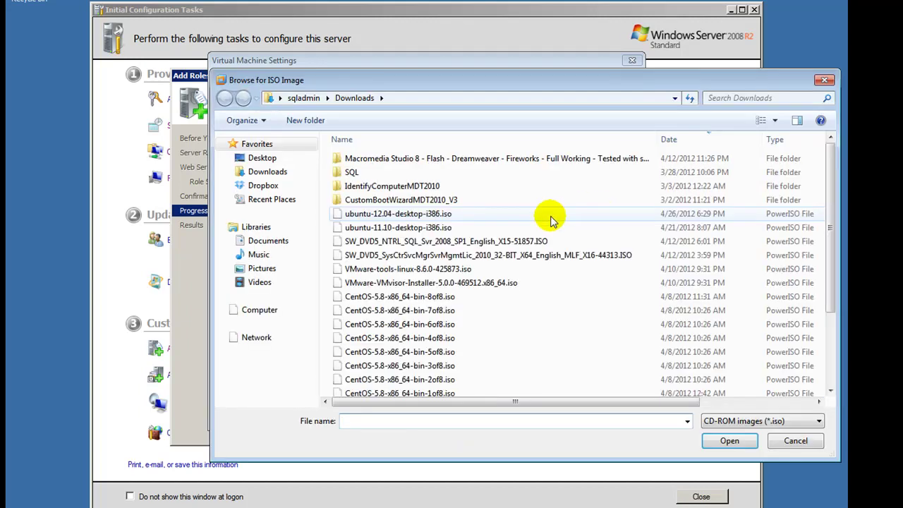
{"action": "left_click", "coordinate": [519, 256]}
{"action": "left_click", "coordinate": [725, 441]}
{"action": "left_click", "coordinate": [508, 419]}
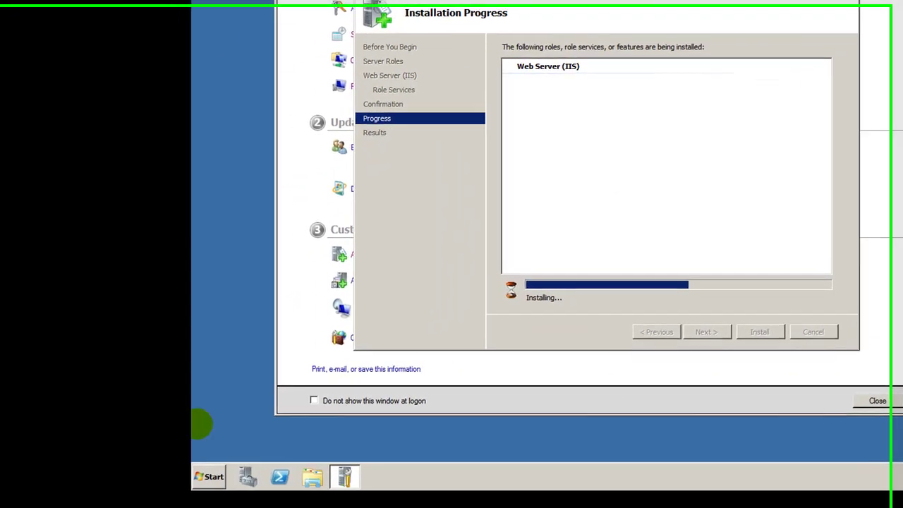
Open the DVD's AMD_64 folder on drive D:, minimize it, and dismiss AutoPlay.
{"action": "left_click", "coordinate": [209, 476]}
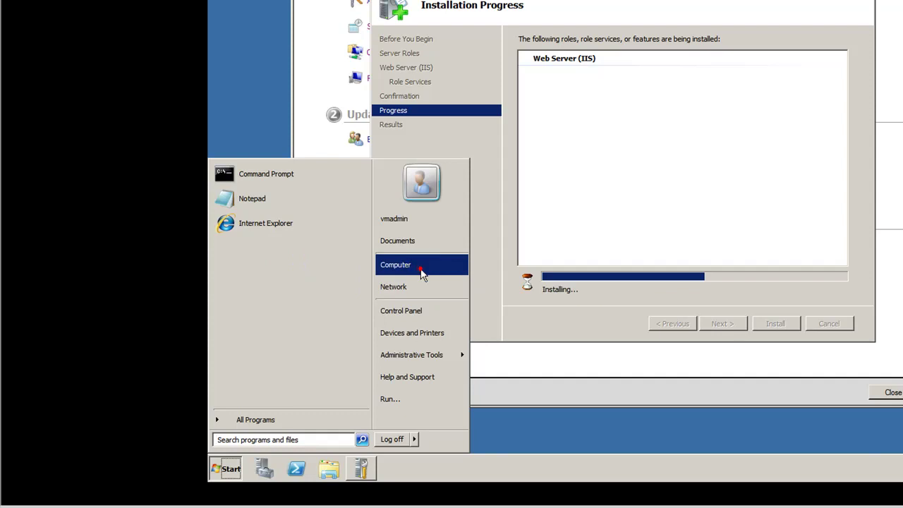
{"action": "left_click", "coordinate": [268, 105]}
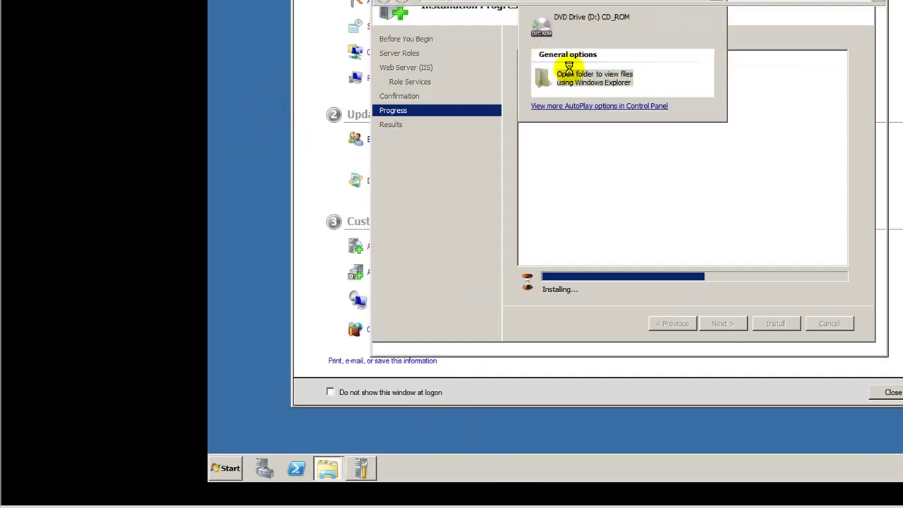
{"action": "left_click", "coordinate": [582, 79]}
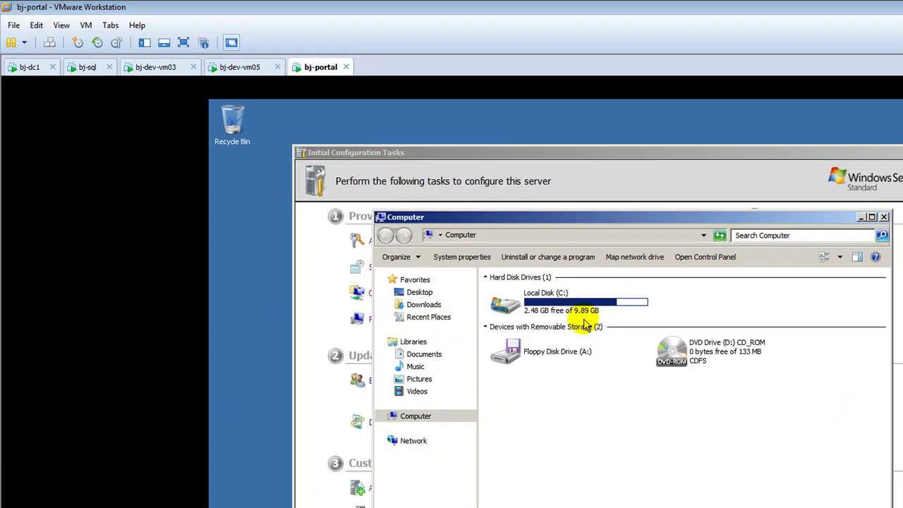
{"action": "left_click", "coordinate": [687, 353]}
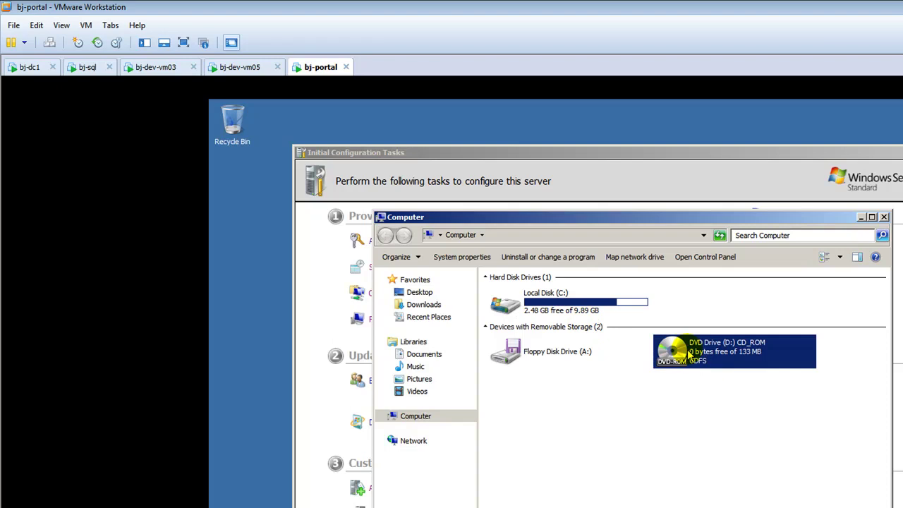
{"action": "double_click", "coordinate": [688, 353]}
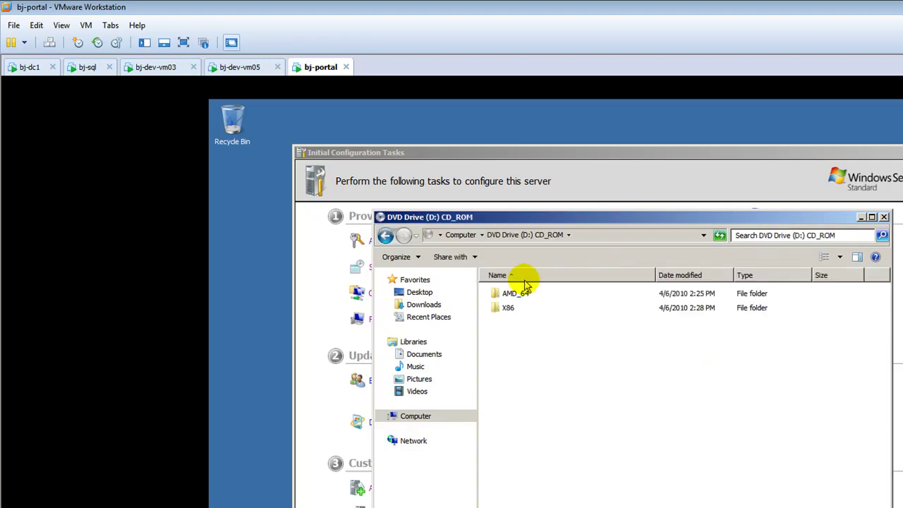
{"action": "double_click", "coordinate": [520, 296]}
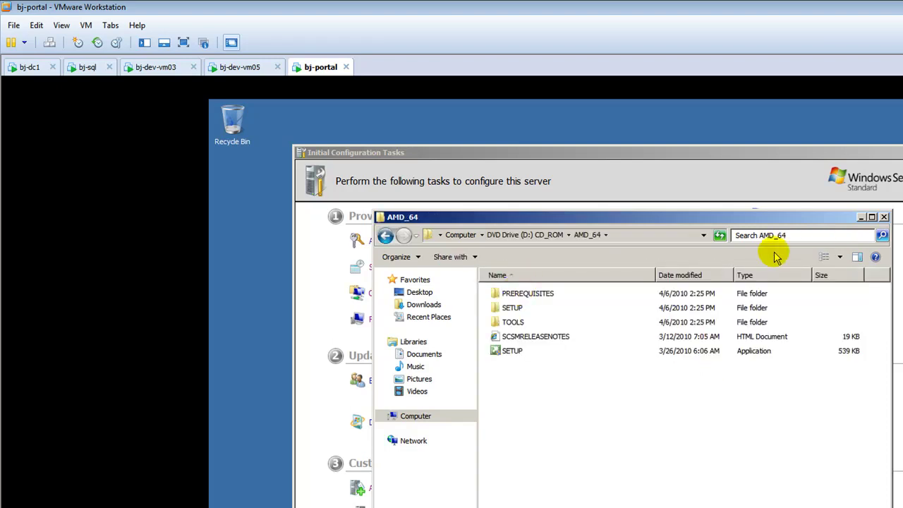
{"action": "left_click", "coordinate": [861, 217]}
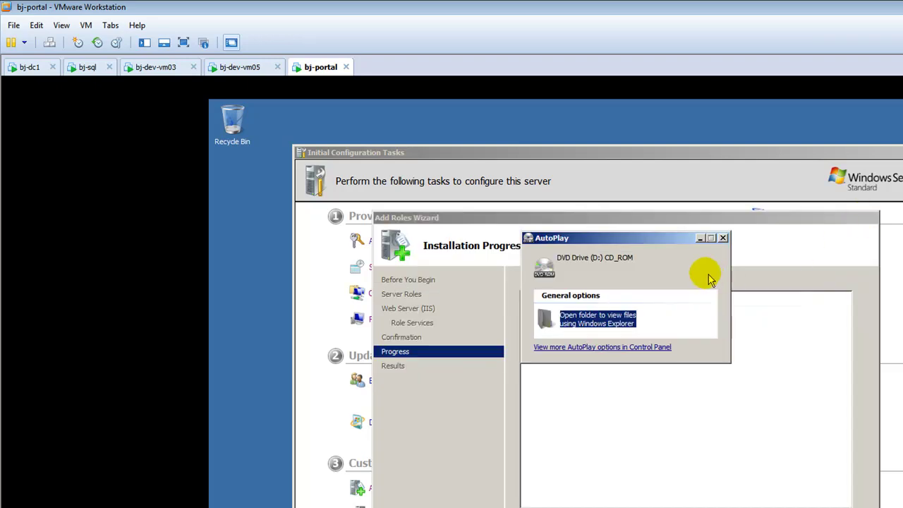
{"action": "left_click", "coordinate": [724, 239]}
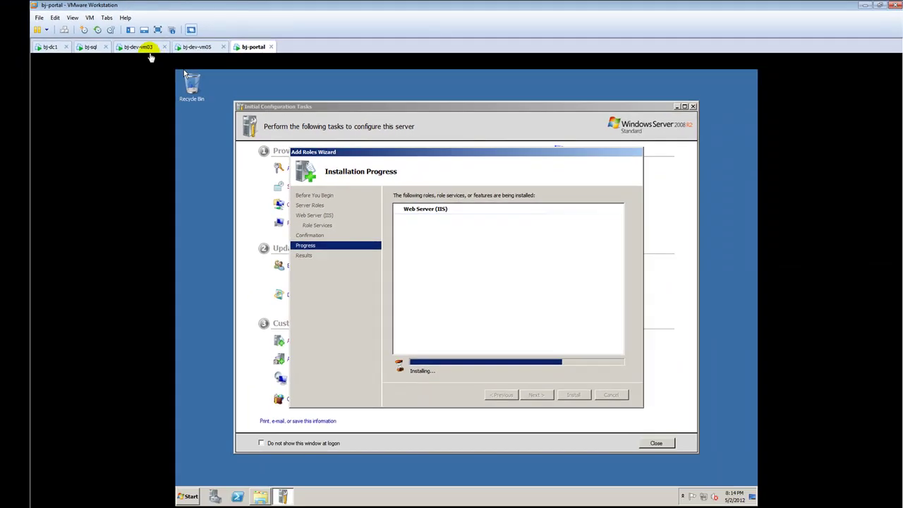
Check bj-dev-vm03's Start menu, then return to bj-portal's IIS installation results.
{"action": "left_click", "coordinate": [172, 70]}
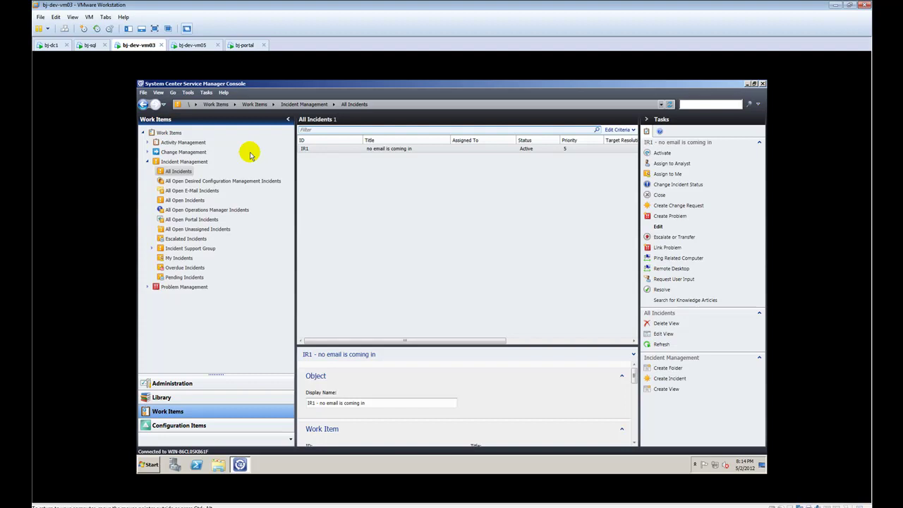
{"action": "left_click", "coordinate": [146, 469]}
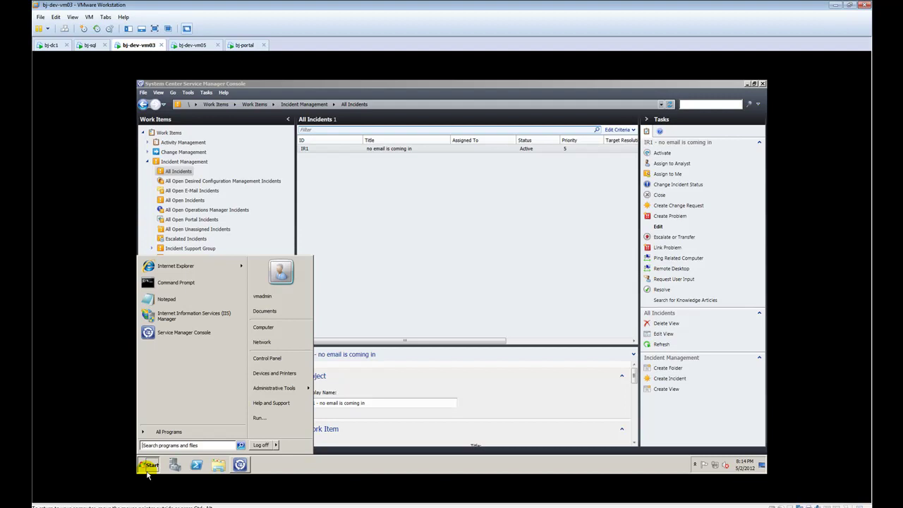
{"action": "left_click", "coordinate": [248, 44]}
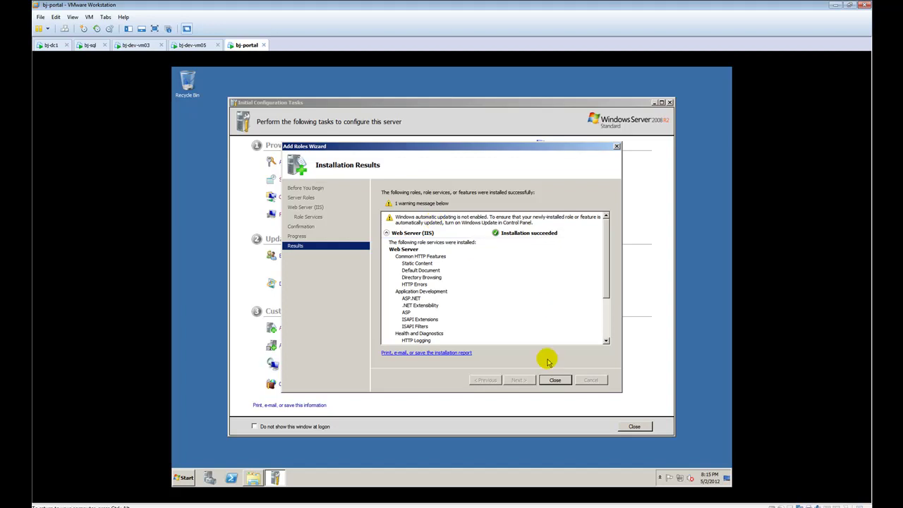
Close the roles wizard and install .NET Framework 3.5.1 Features with its required Windows Process Activation Service.
{"action": "left_click", "coordinate": [554, 380]}
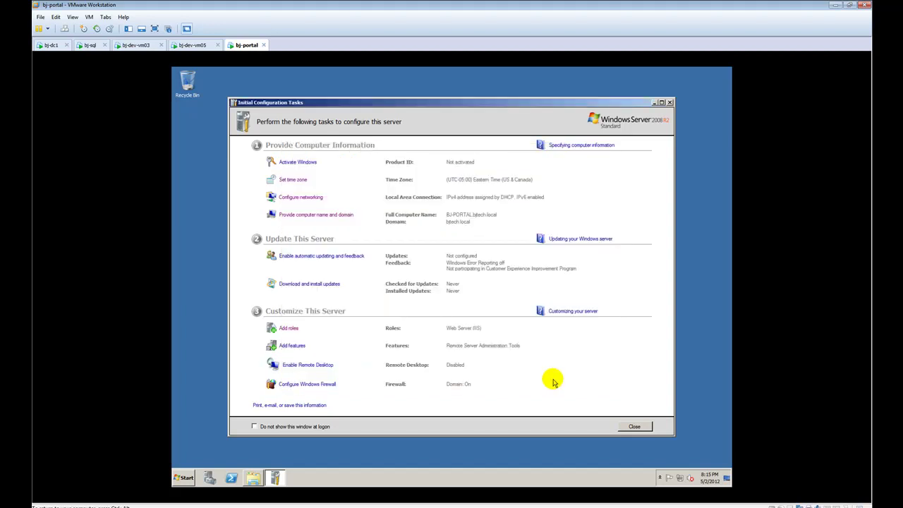
{"action": "left_click", "coordinate": [296, 345]}
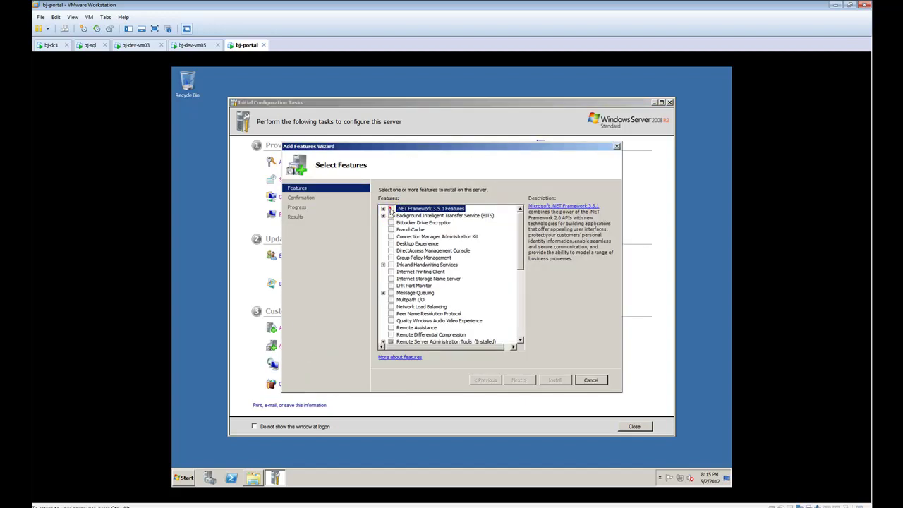
{"action": "left_click", "coordinate": [391, 209]}
{"action": "left_click", "coordinate": [505, 311]}
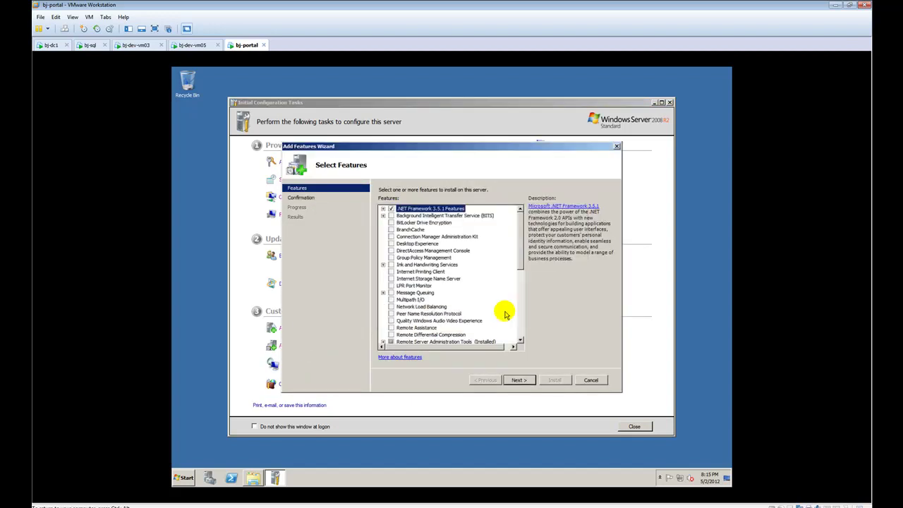
{"action": "left_click", "coordinate": [518, 380]}
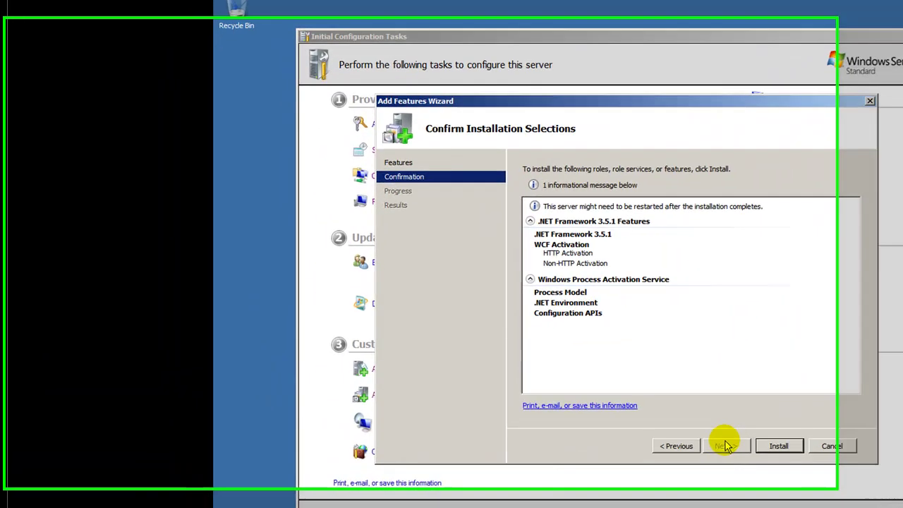
{"action": "left_click", "coordinate": [843, 464]}
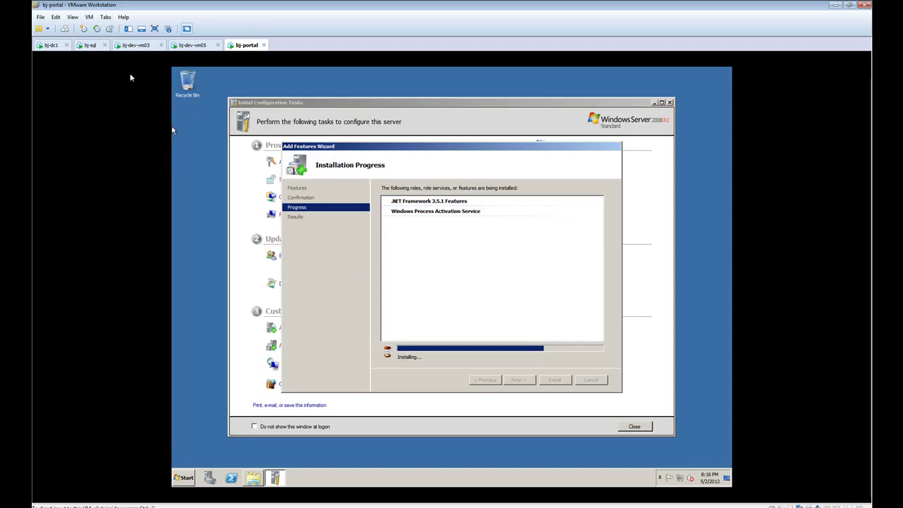
Unlock the bj-sql virtual machine by signing in with the account password.
{"action": "left_click", "coordinate": [90, 45]}
{"action": "left_click", "coordinate": [68, 30]}
{"action": "left_click", "coordinate": [415, 323]}
{"action": "type", "text": "•••••••"}
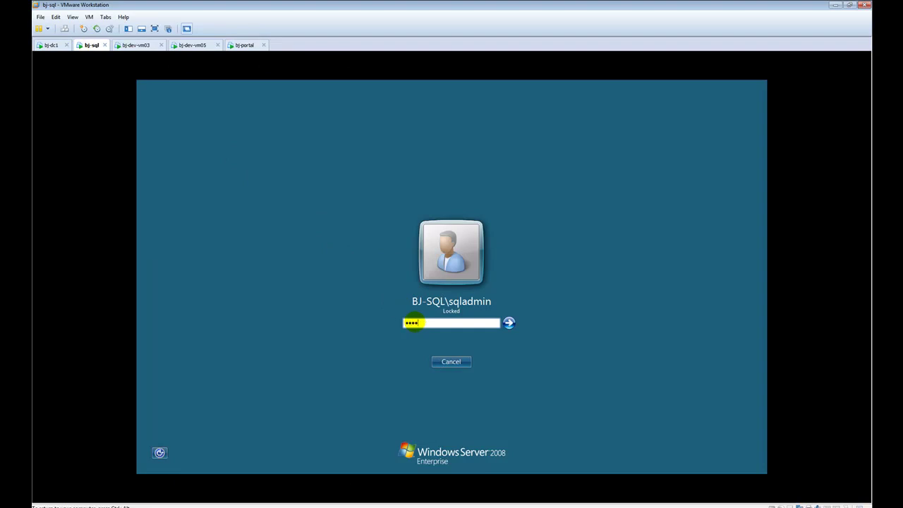
{"action": "key", "text": "Return"}
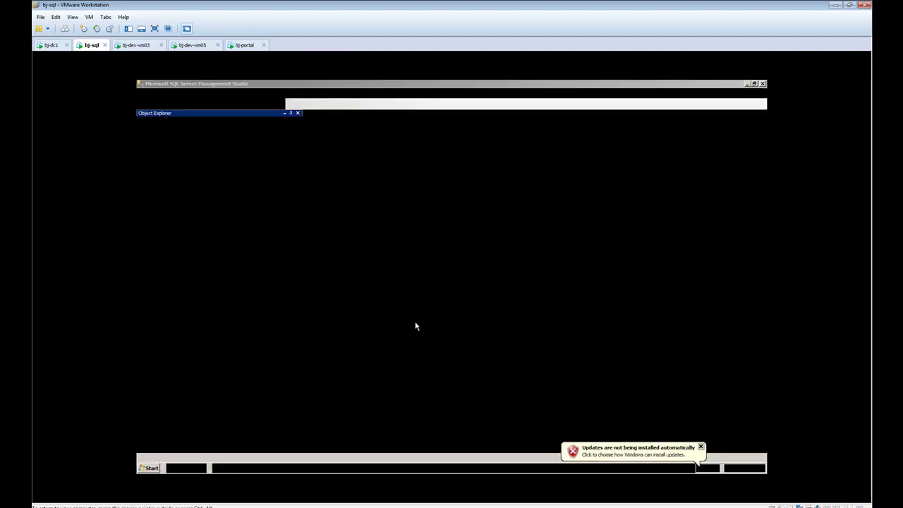
Select the Service Manager Portal Admin account on bj-dc1, then return to bj-portal.
{"action": "left_click", "coordinate": [46, 44]}
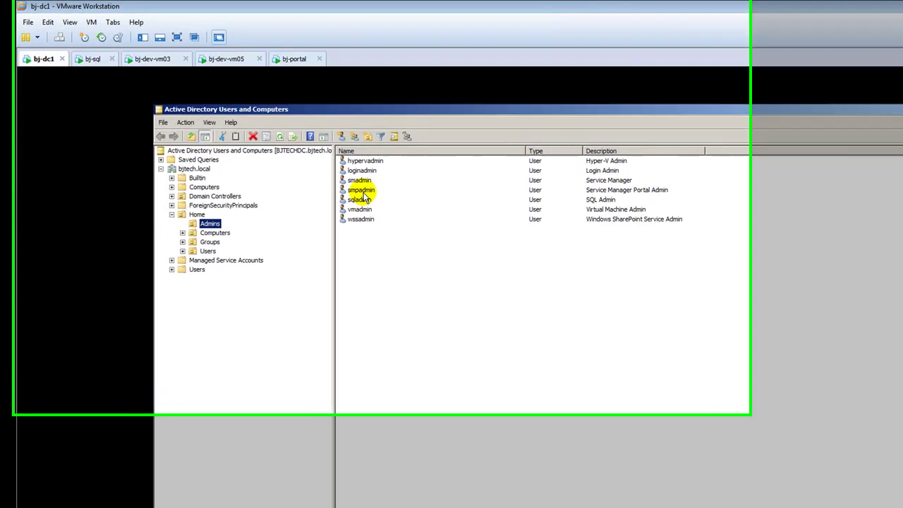
{"action": "left_click", "coordinate": [297, 146]}
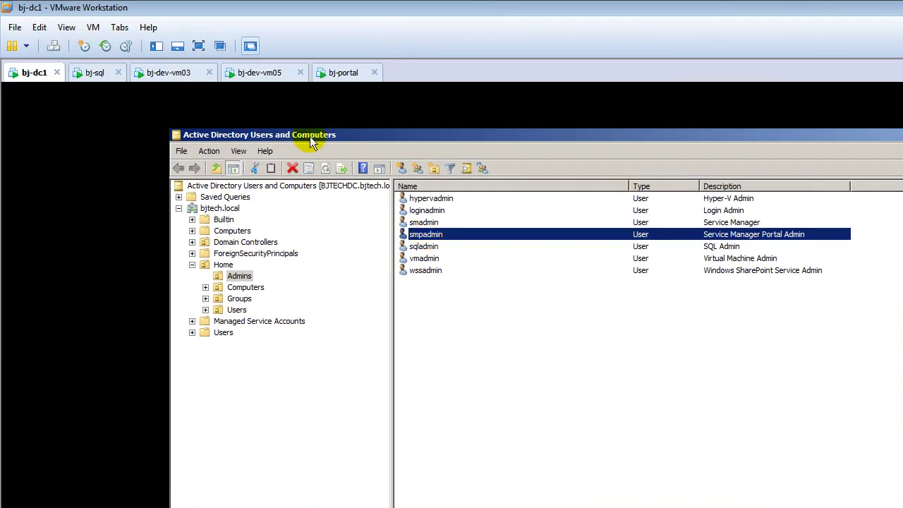
{"action": "left_click", "coordinate": [338, 72]}
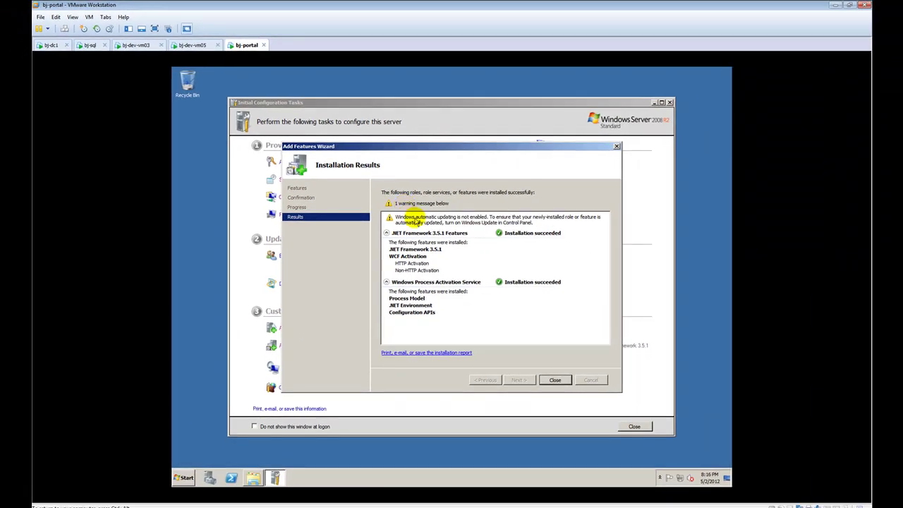
Close the Add Features Wizard's installation results page.
{"action": "left_click", "coordinate": [551, 380]}
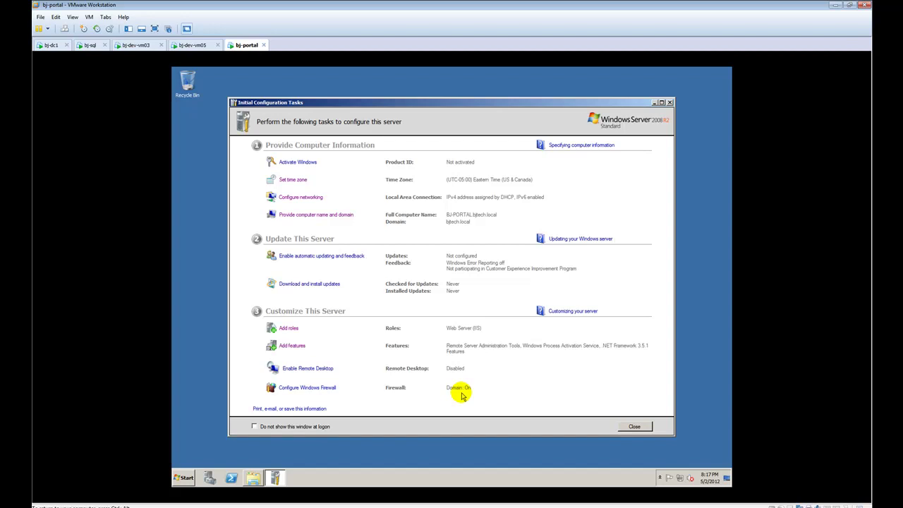
Turn off Windows Firewall for domain, home or work, and public networks on bj-portal.
{"action": "left_click", "coordinate": [331, 389]}
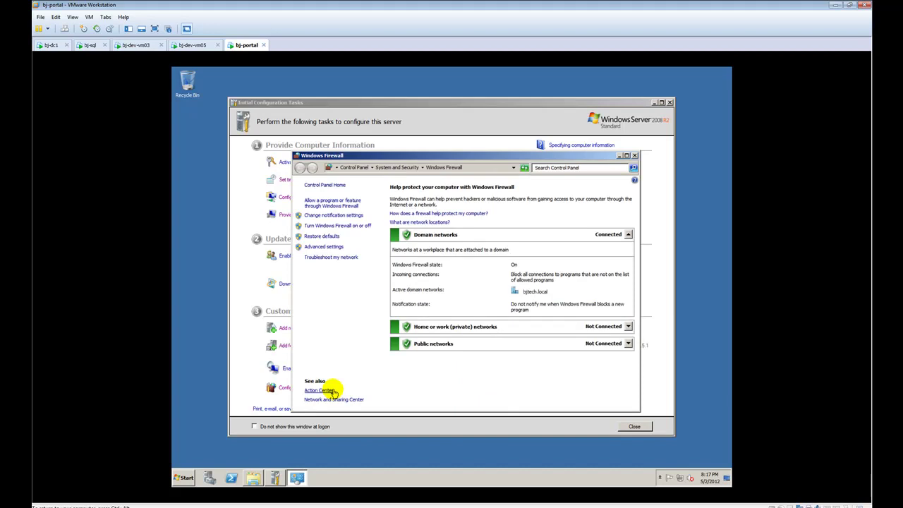
{"action": "left_click", "coordinate": [345, 227]}
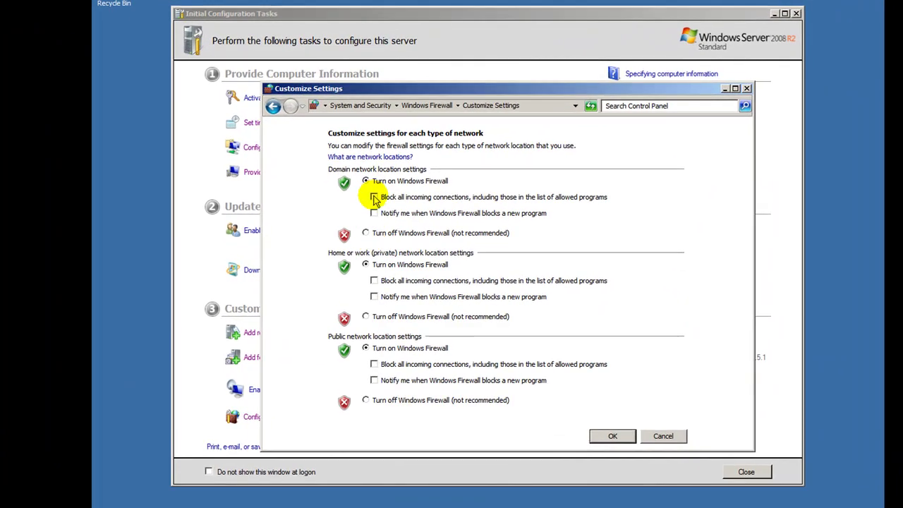
{"action": "left_click", "coordinate": [367, 233]}
{"action": "left_click", "coordinate": [365, 317]}
{"action": "left_click", "coordinate": [366, 401]}
{"action": "left_click", "coordinate": [608, 437]}
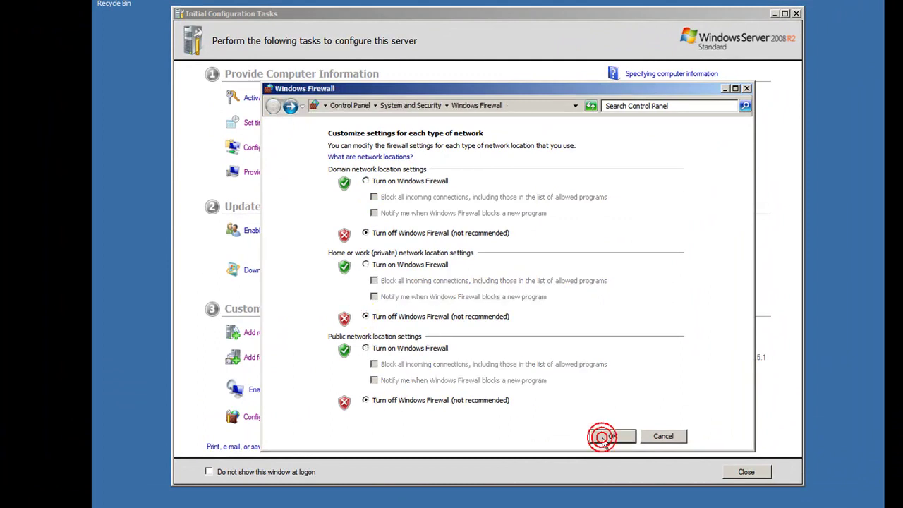
{"action": "left_click", "coordinate": [747, 88]}
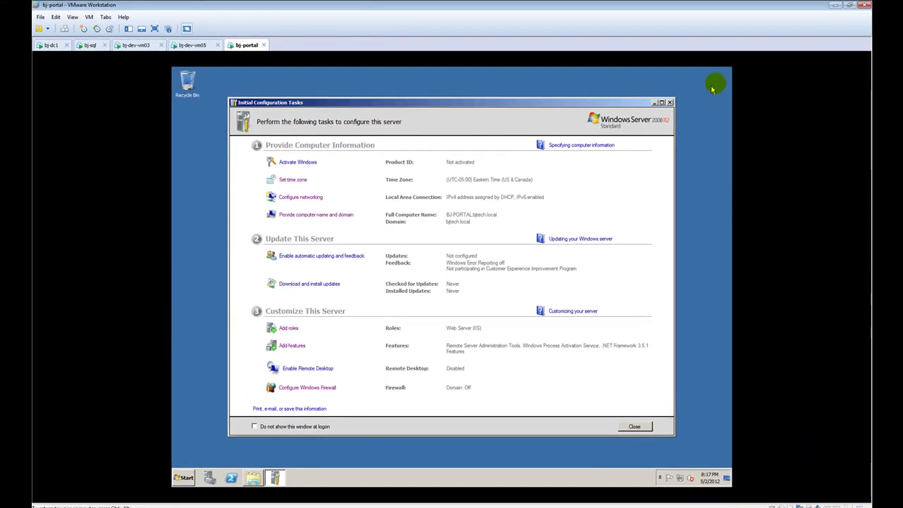
Close Initial Configuration Tasks and Server Manager, then run SETUP from the AMD_64 folder, approving UAC.
{"action": "left_click", "coordinate": [671, 103]}
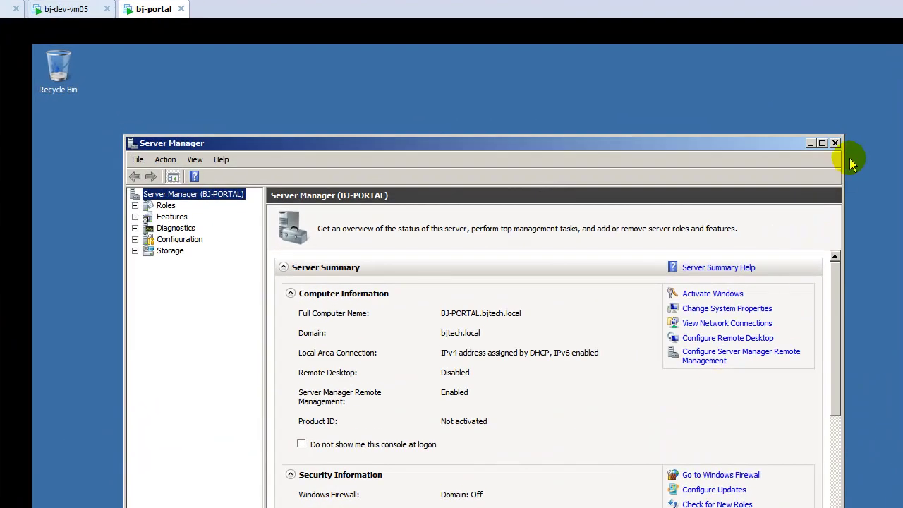
{"action": "left_click", "coordinate": [836, 142]}
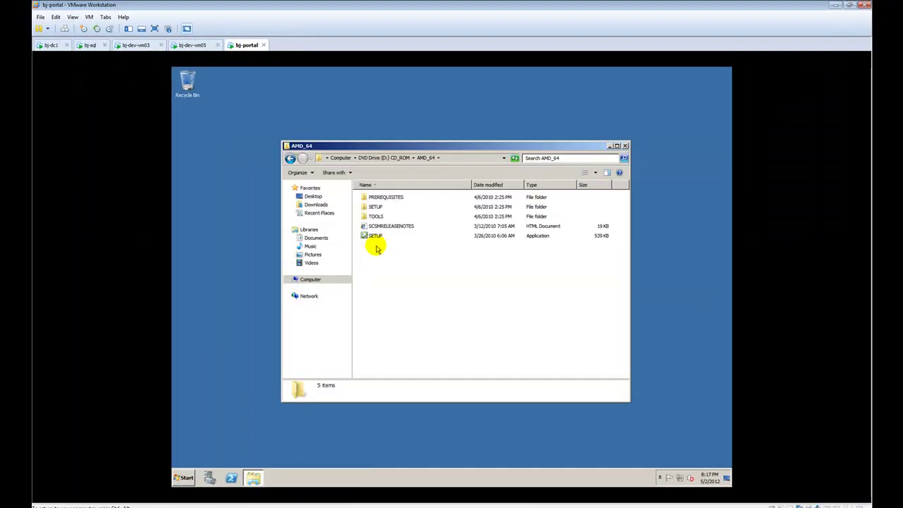
{"action": "double_click", "coordinate": [374, 236]}
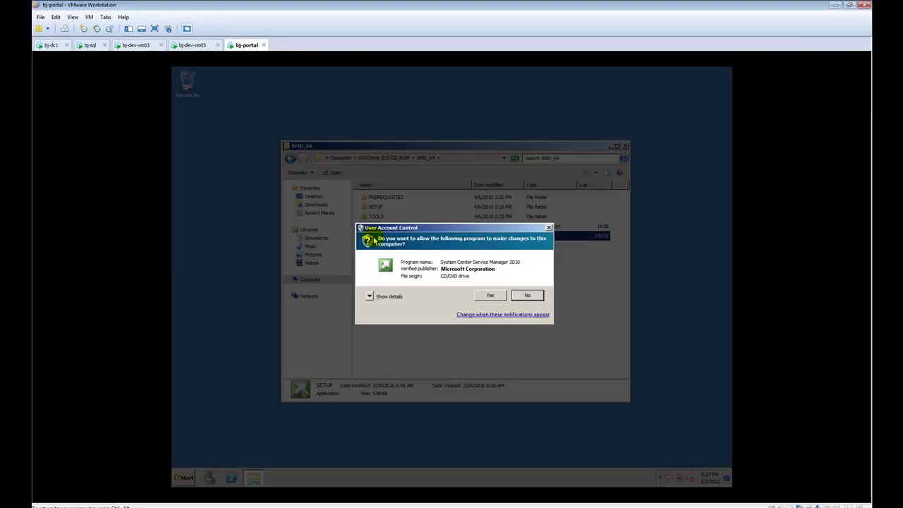
{"action": "left_click", "coordinate": [491, 295]}
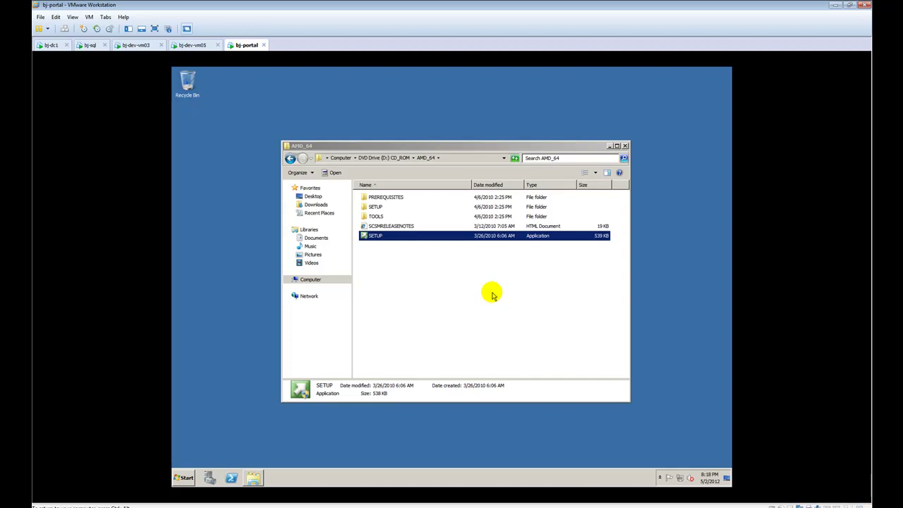
{"action": "key", "text": "Return"}
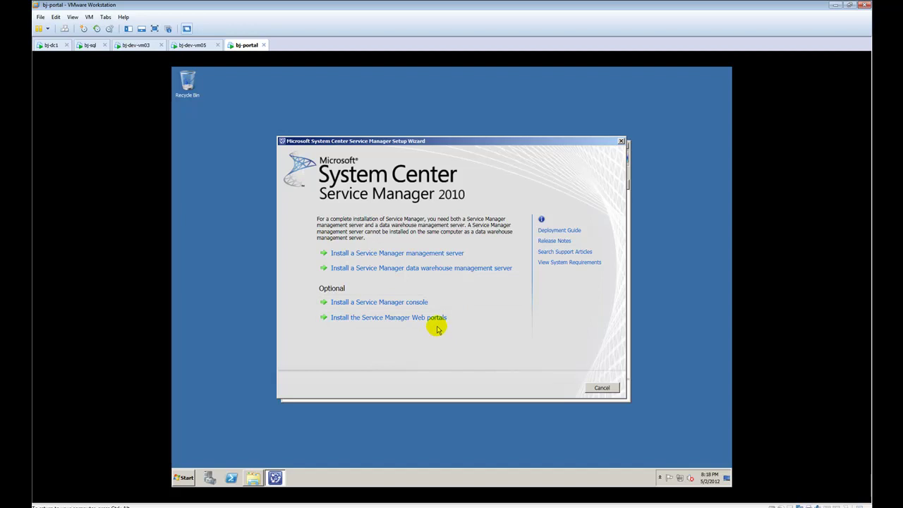
Choose to install the Service Manager web portals, register to BJTechNews, and accept the license.
{"action": "left_click", "coordinate": [435, 324]}
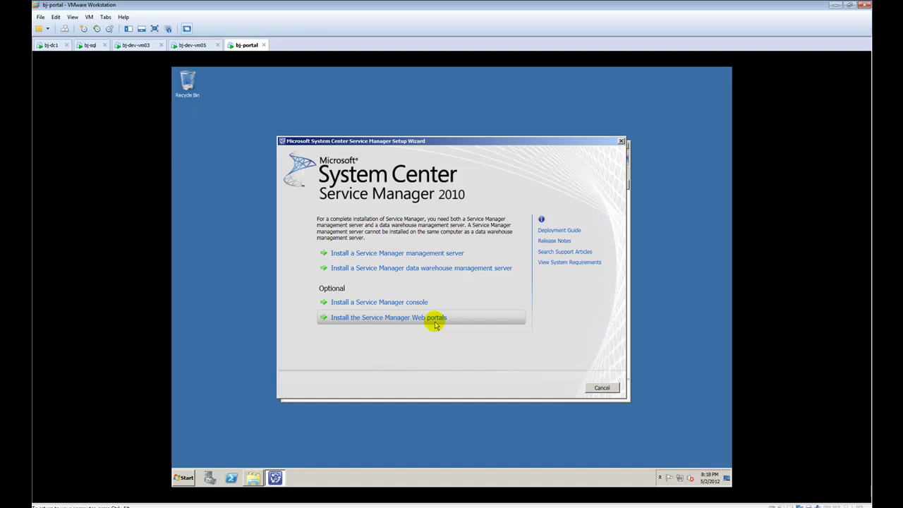
{"action": "double_click", "coordinate": [426, 206]}
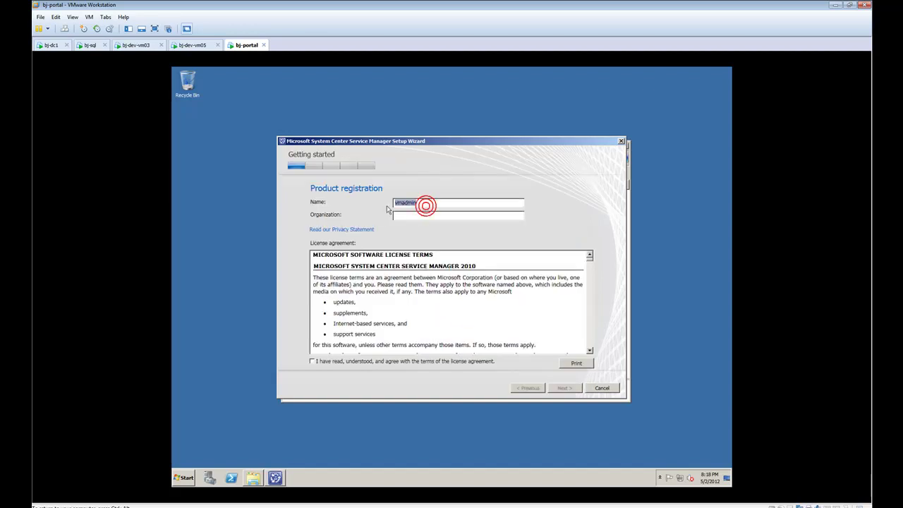
{"action": "type", "text": "BJ Tech"}
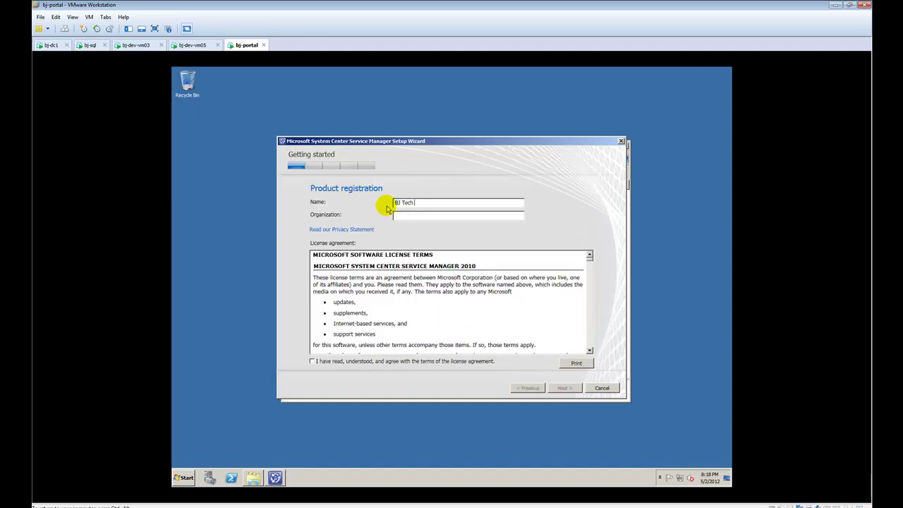
{"action": "type", "text": "BJTechNews"}
{"action": "left_click", "coordinate": [312, 360]}
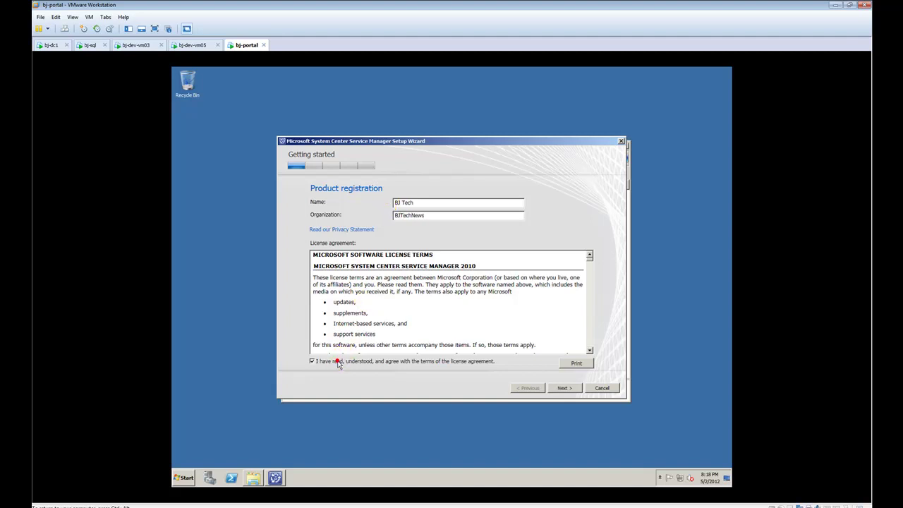
{"action": "left_click_drag", "start_coordinate": [590, 259], "coordinate": [594, 359]}
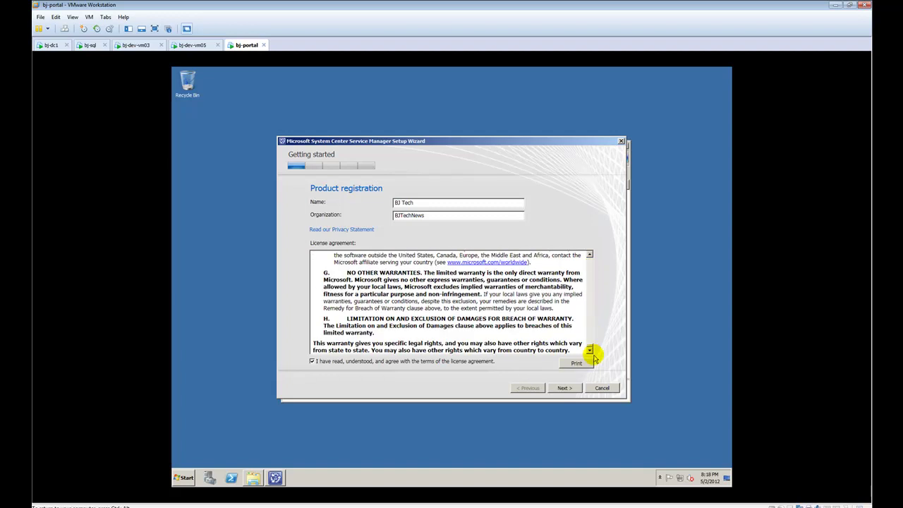
{"action": "left_click", "coordinate": [564, 388]}
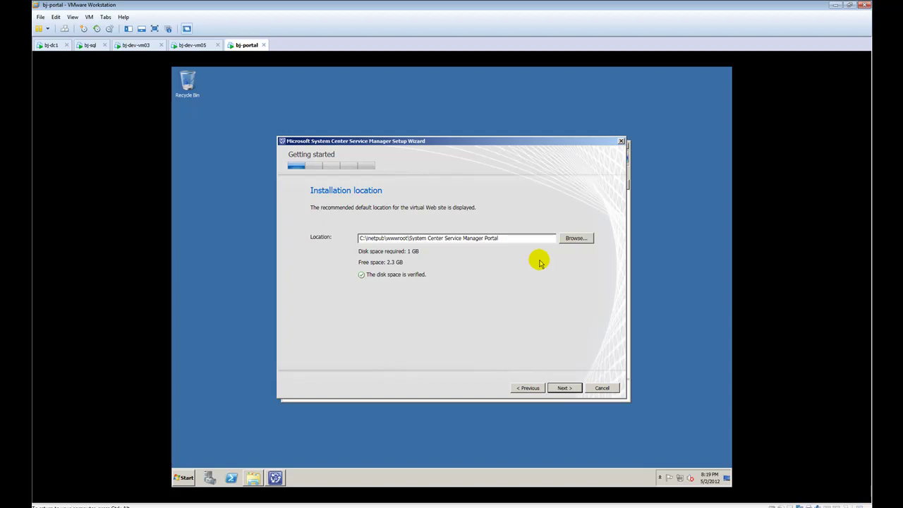
Keep the default C:\inetpub\wwwroot portal location and continue past the system check warnings.
{"action": "left_click", "coordinate": [564, 387]}
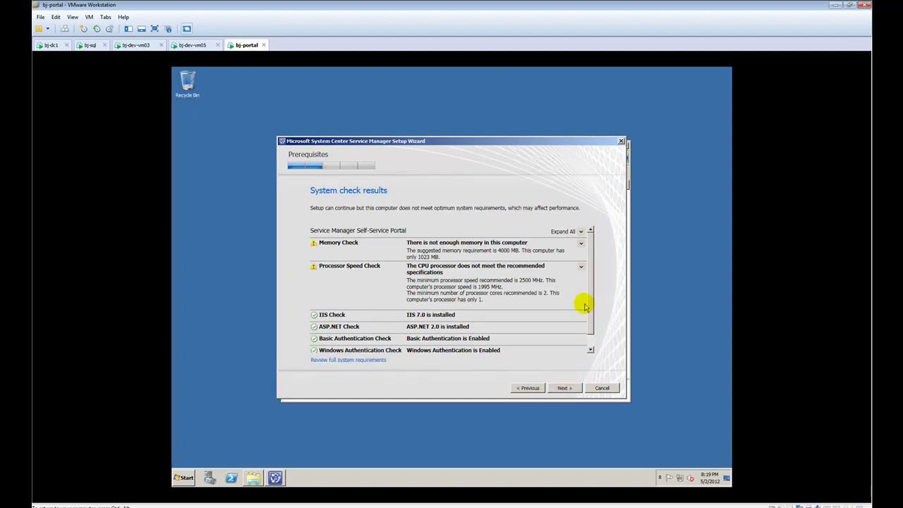
{"action": "left_click_drag", "start_coordinate": [590, 306], "coordinate": [593, 331]}
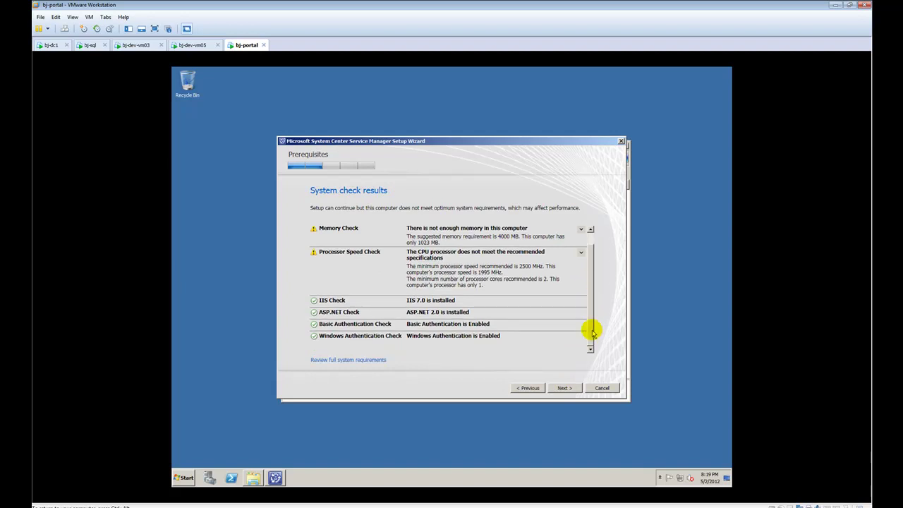
{"action": "left_click_drag", "start_coordinate": [593, 330], "coordinate": [591, 307]}
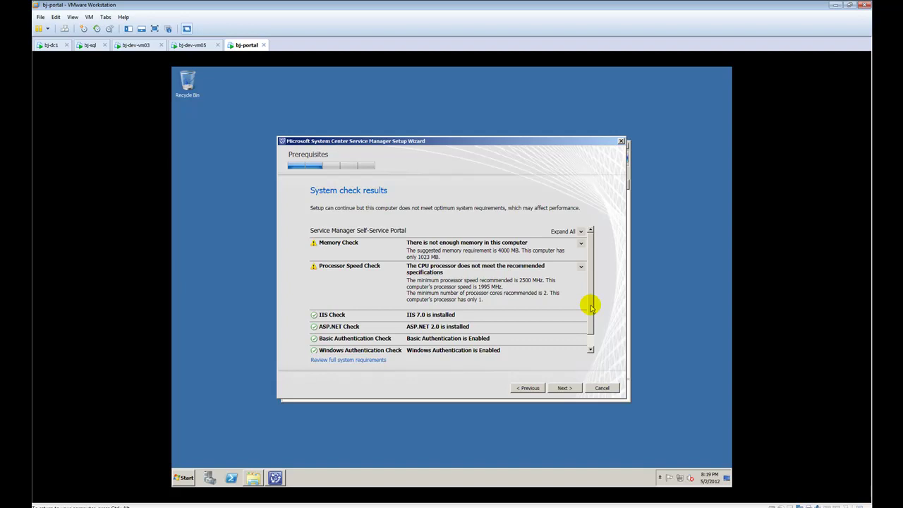
{"action": "left_click", "coordinate": [564, 388]}
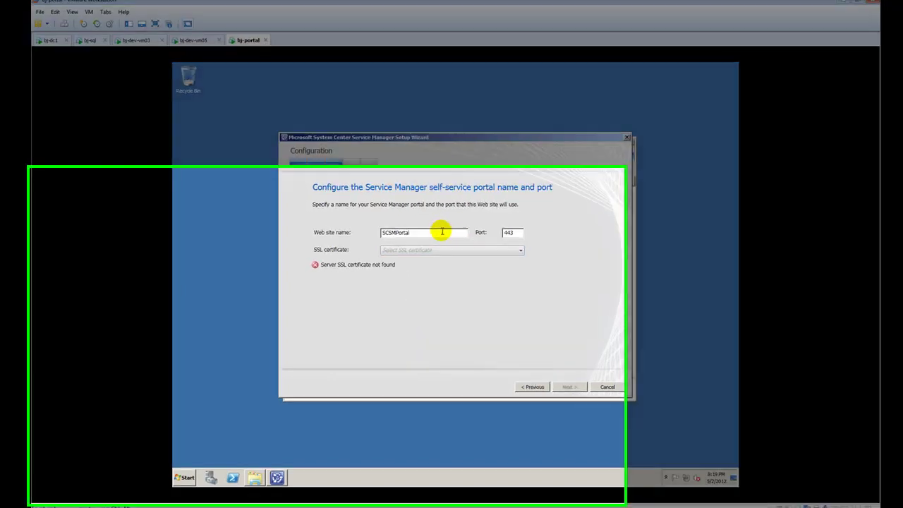
Confirm the SSL certificate list is empty, then launch IIS Manager from Administrative Tools.
{"action": "left_click", "coordinate": [444, 249]}
{"action": "left_click", "coordinate": [445, 250]}
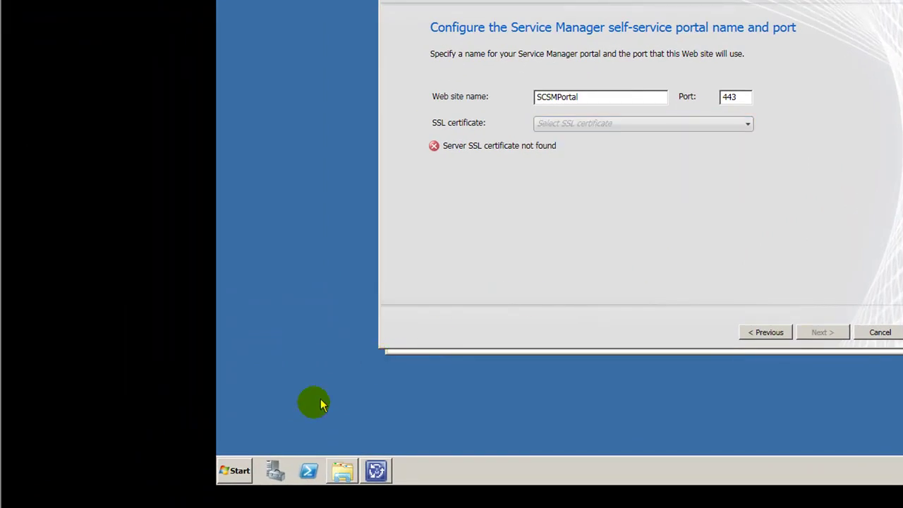
{"action": "left_click", "coordinate": [240, 471]}
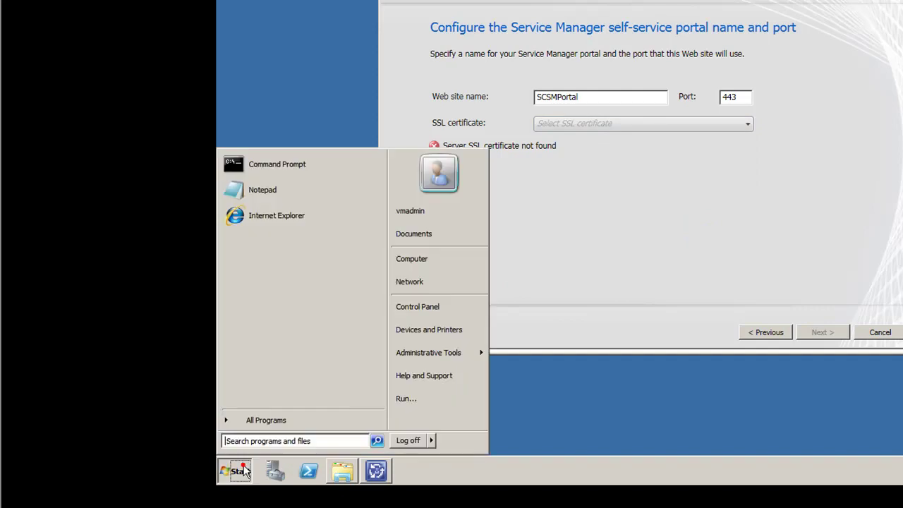
{"action": "left_click", "coordinate": [270, 423]}
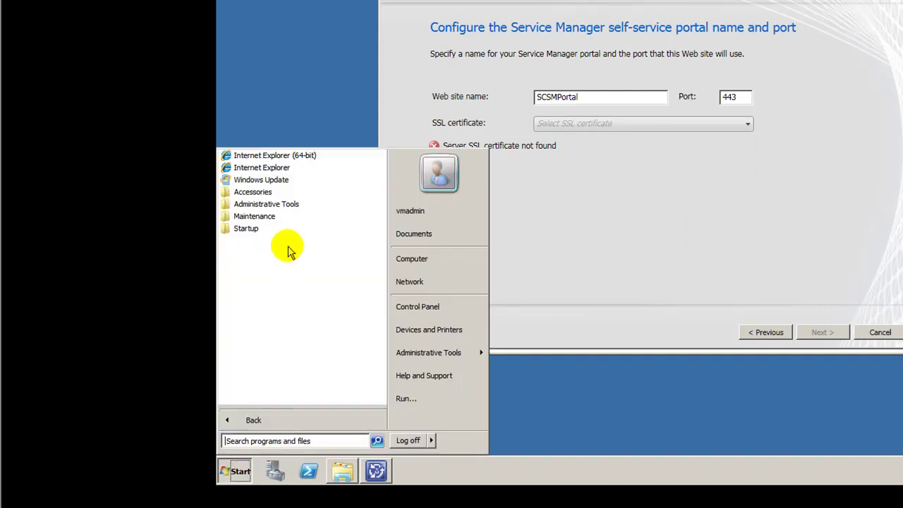
{"action": "left_click", "coordinate": [291, 204]}
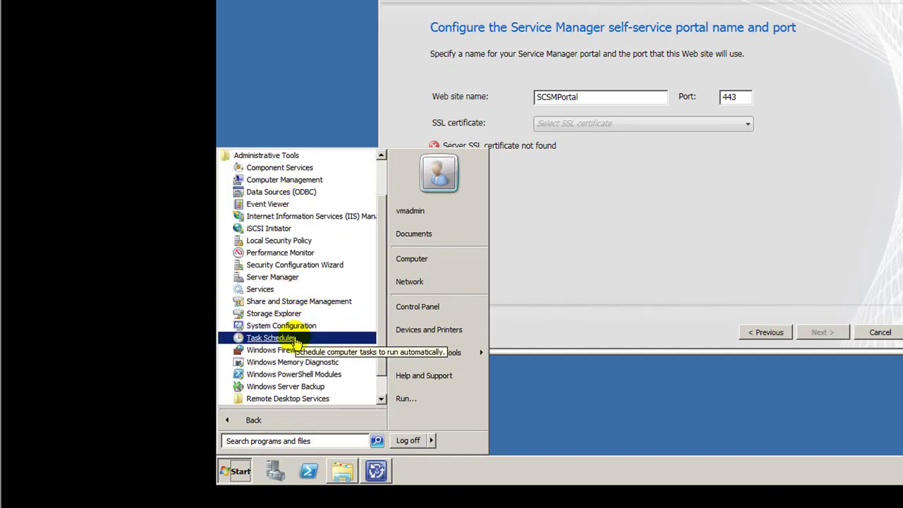
{"action": "left_click", "coordinate": [312, 216]}
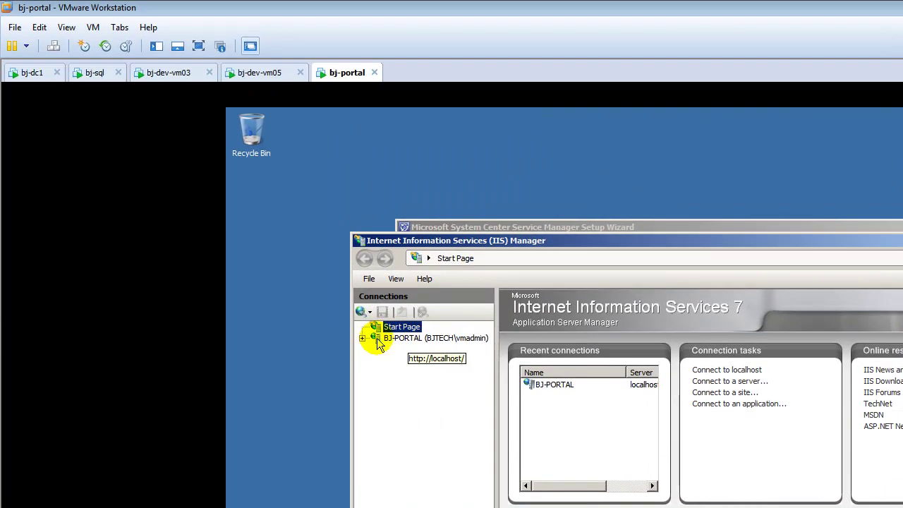
In BJ-PORTAL's Server Certificates, create a self-signed certificate with friendly name scsmCert.
{"action": "left_click", "coordinate": [362, 338]}
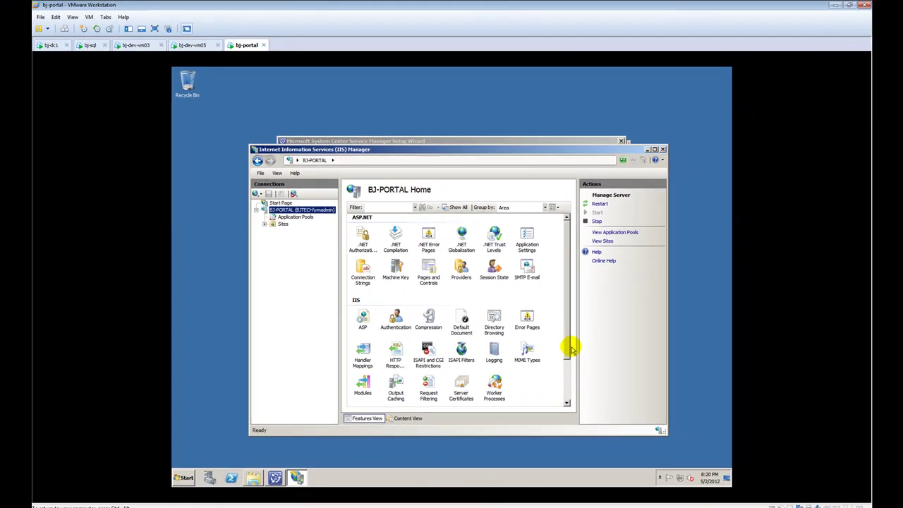
{"action": "left_click", "coordinate": [649, 401]}
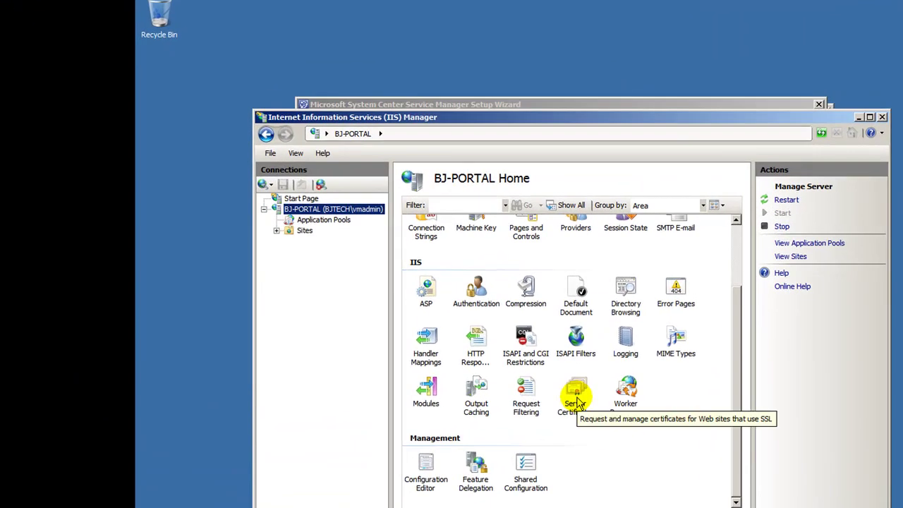
{"action": "double_click", "coordinate": [576, 399]}
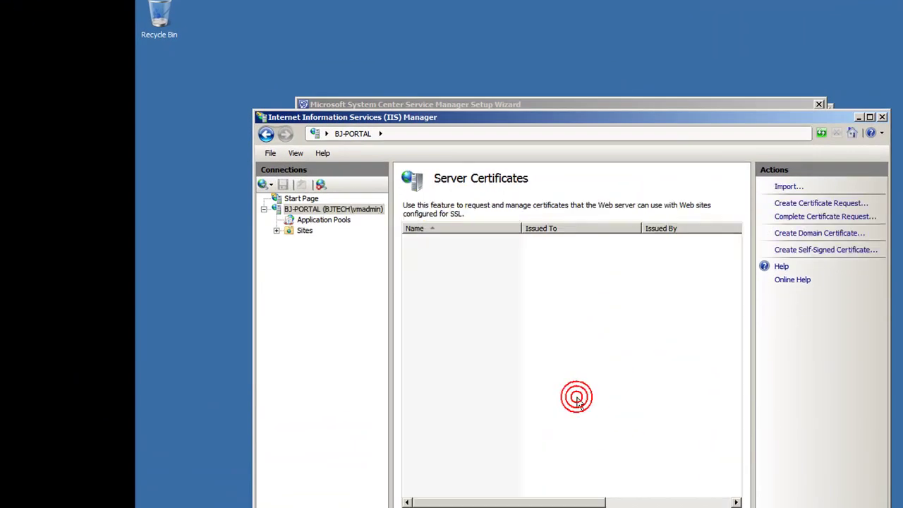
{"action": "left_click", "coordinate": [846, 251]}
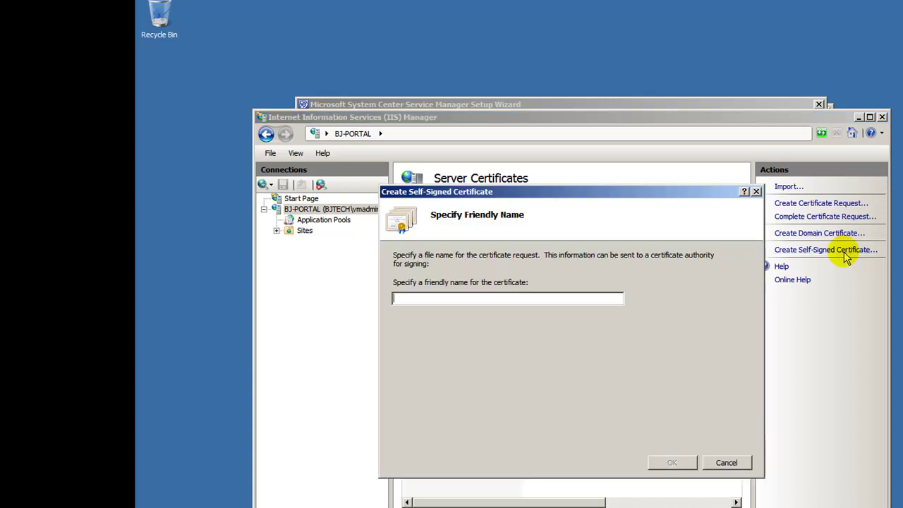
{"action": "type", "text": "s"}
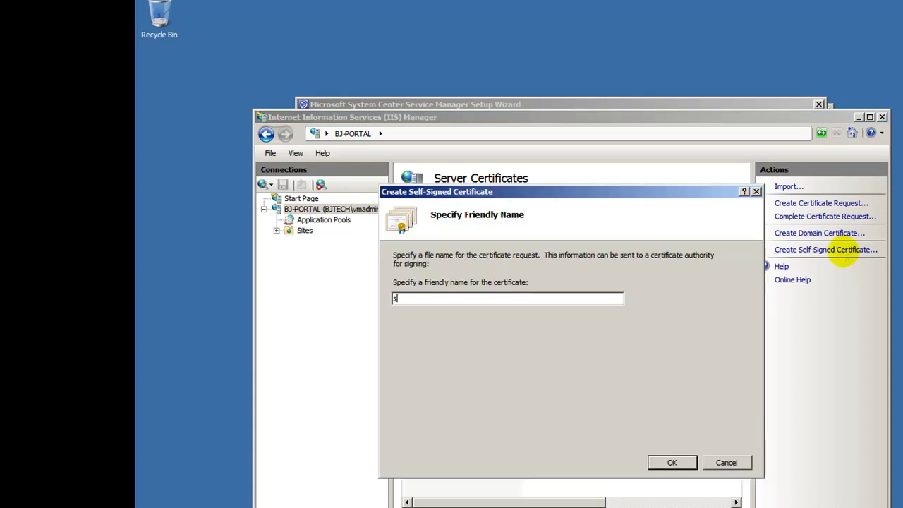
{"action": "type", "text": "csmCert"}
{"action": "left_click", "coordinate": [672, 462]}
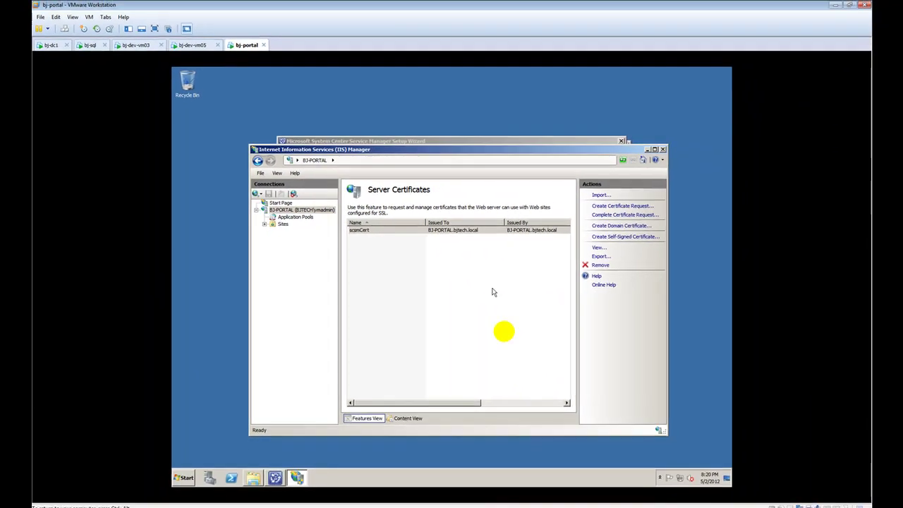
Close IIS Manager and select BJ-PORTAL.bjtech.local as the portal's SSL certificate.
{"action": "left_click", "coordinate": [662, 149]}
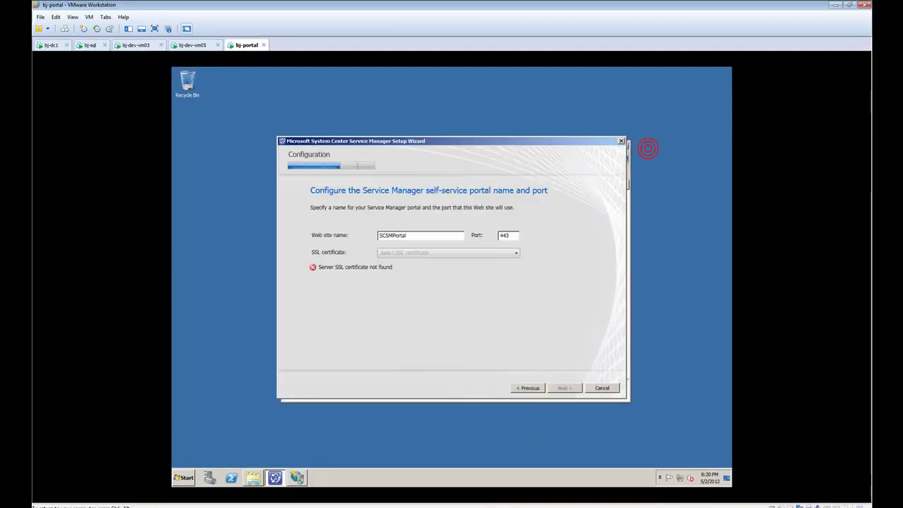
{"action": "left_click", "coordinate": [526, 388]}
{"action": "left_click", "coordinate": [563, 388]}
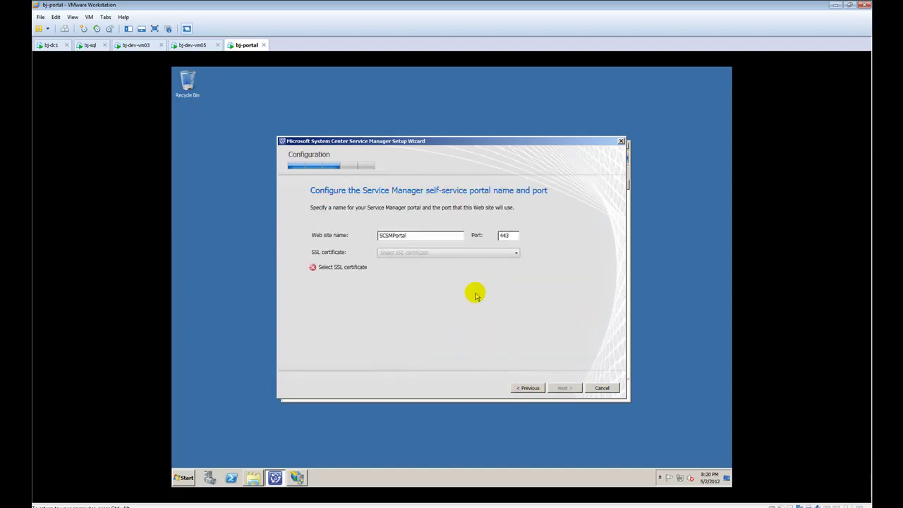
{"action": "left_click", "coordinate": [459, 256]}
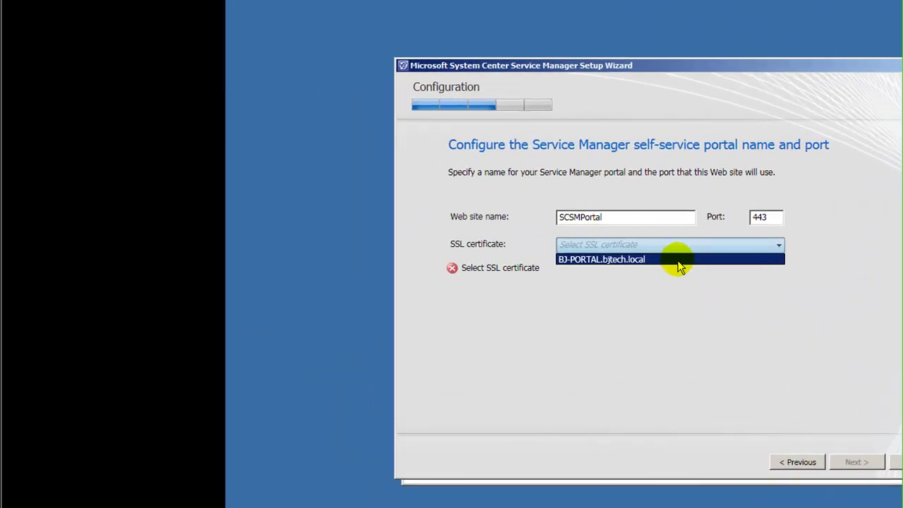
{"action": "left_click", "coordinate": [678, 260]}
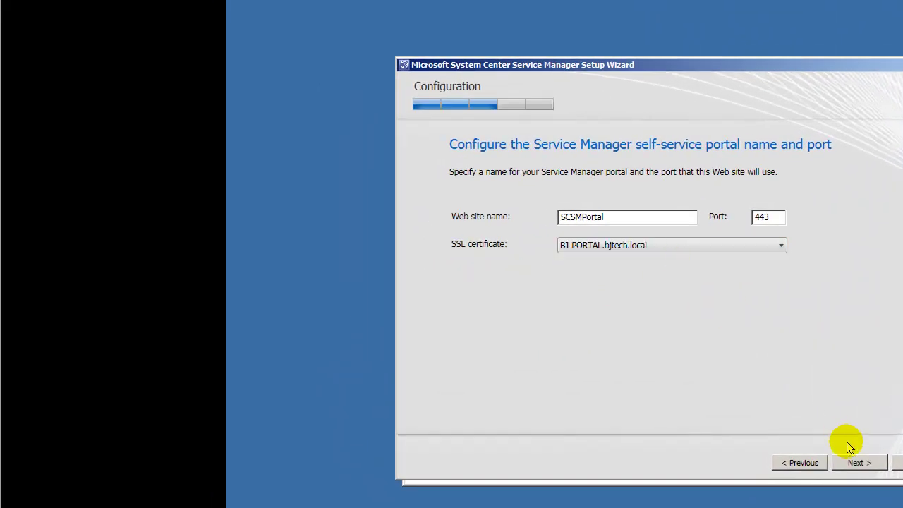
{"action": "left_click", "coordinate": [854, 464]}
Use database server BJ-SQL with the Default instance and the ServiceManager database.
{"action": "left_click", "coordinate": [640, 244]}
{"action": "type", "text": "BJ-SQL"}
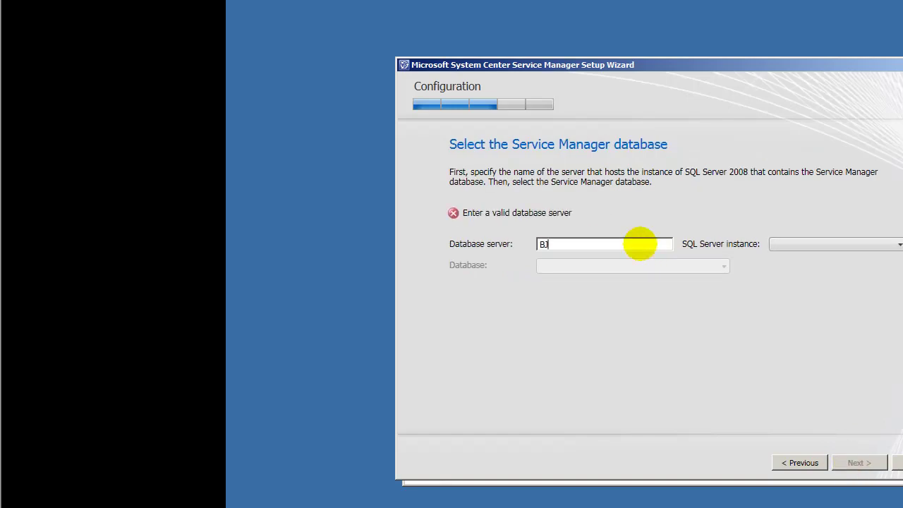
{"action": "left_click", "coordinate": [774, 245]}
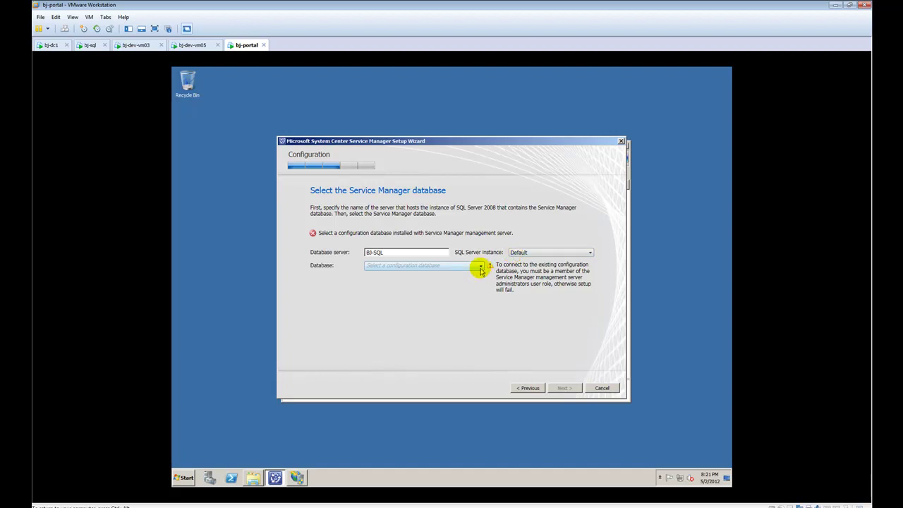
{"action": "left_click", "coordinate": [481, 266]}
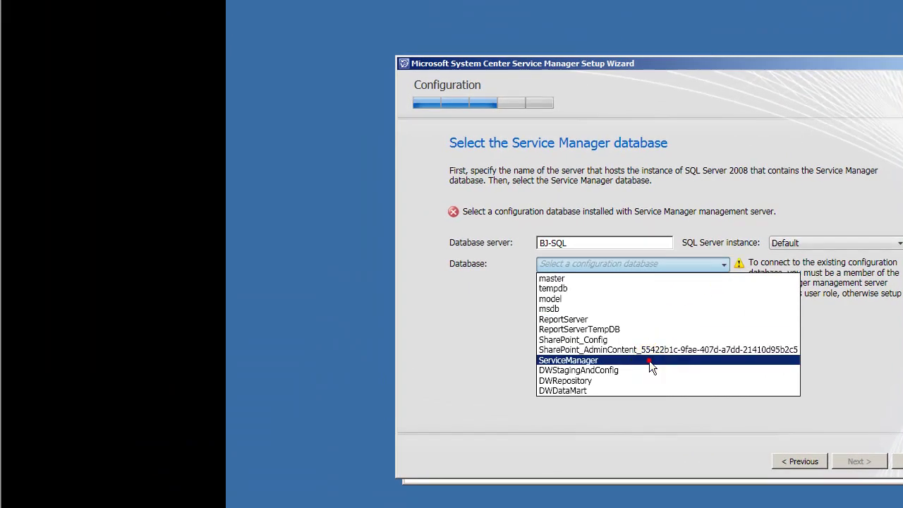
{"action": "left_click", "coordinate": [649, 360]}
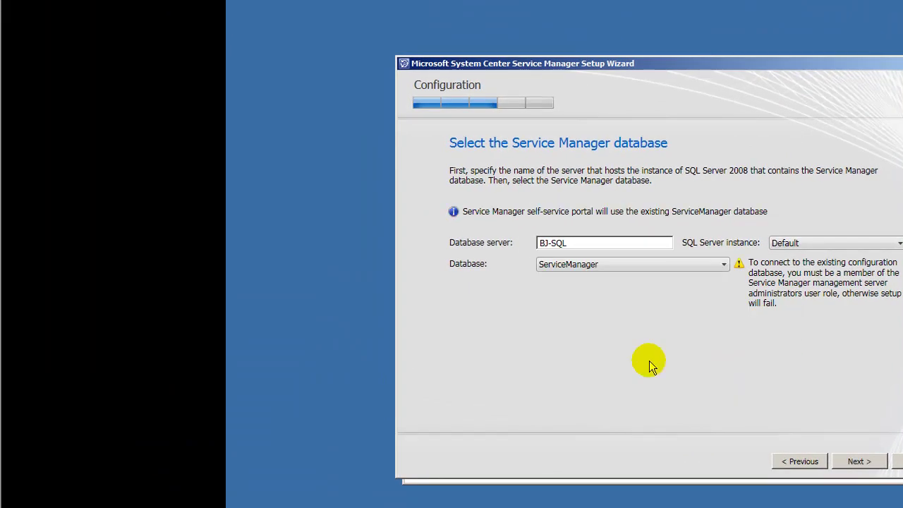
Enter the portal account's user name and password, choose domain BJTECH, and test the credentials.
{"action": "left_click", "coordinate": [856, 462]}
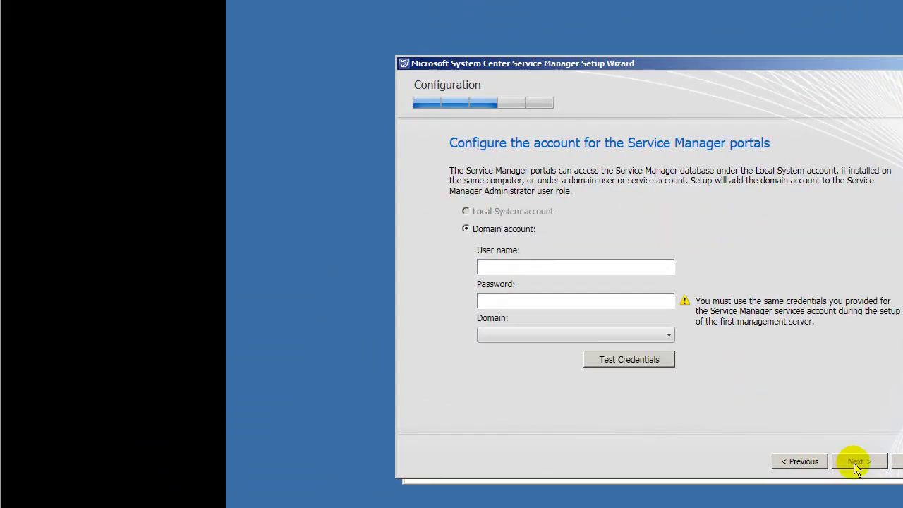
{"action": "left_click", "coordinate": [577, 265]}
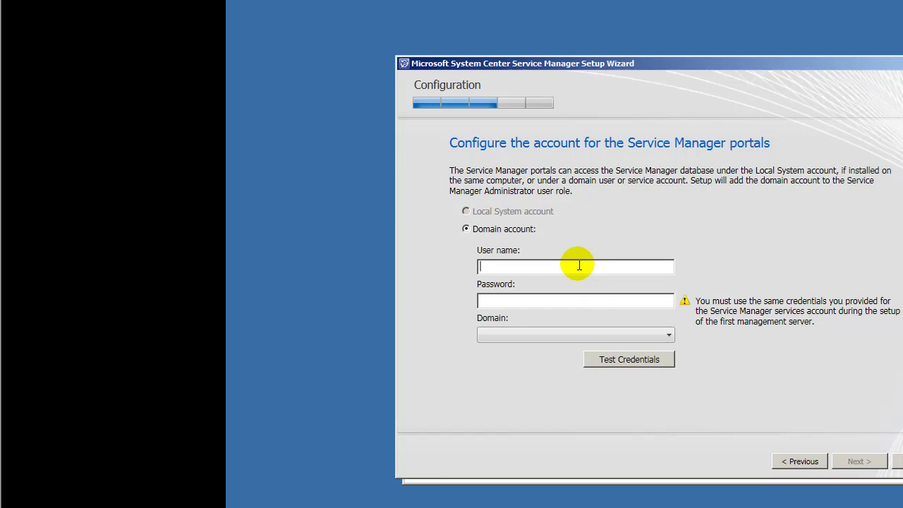
{"action": "type", "text": "vmadmin"}
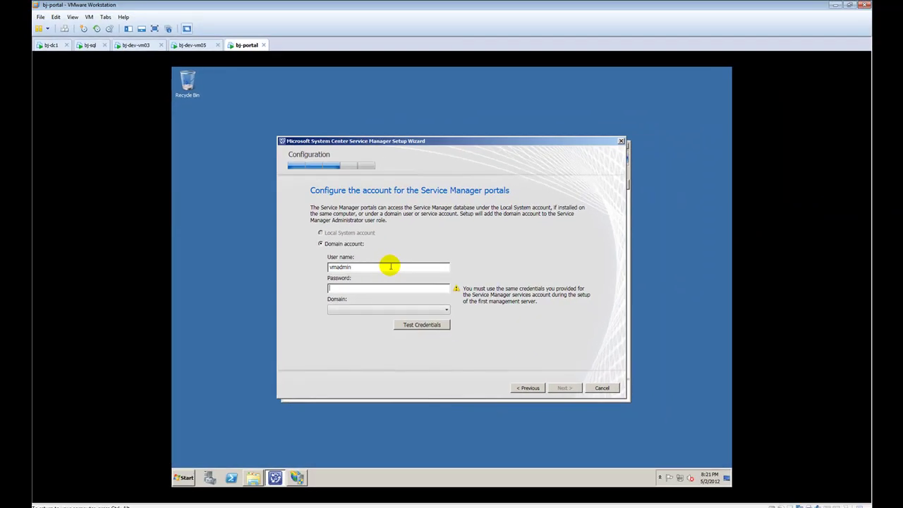
{"action": "type", "text": "•••••••"}
{"action": "key", "text": "BackSpace"}
{"action": "key", "text": "BackSpace"}
{"action": "key", "text": "BackSpace"}
{"action": "key", "text": "BackSpace"}
{"action": "key", "text": "BackSpace"}
{"action": "key", "text": "BackSpace"}
{"action": "key", "text": "BackSpace"}
{"action": "type", "text": "••"}
{"action": "key", "text": "BackSpace"}
{"action": "key", "text": "BackSpace"}
{"action": "type", "text": "••••••••"}
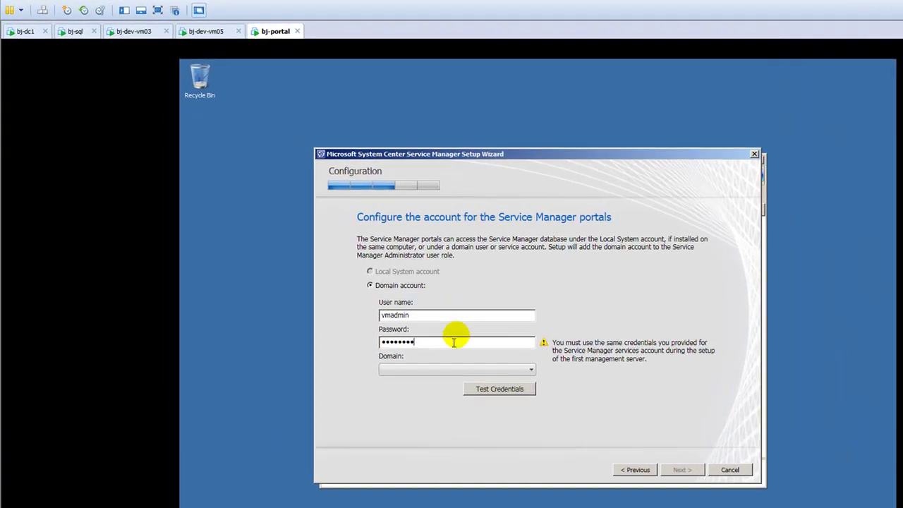
{"action": "left_click", "coordinate": [429, 367]}
{"action": "left_click", "coordinate": [426, 380]}
{"action": "left_click", "coordinate": [482, 397]}
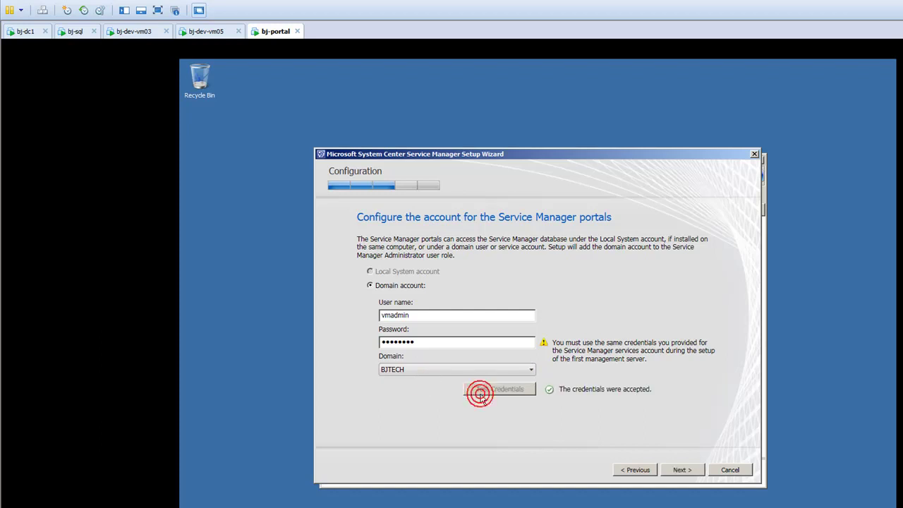
Decline the Customer Experience Improvement Program and choose not to use Microsoft Update.
{"action": "left_click", "coordinate": [677, 472]}
{"action": "left_click", "coordinate": [471, 282]}
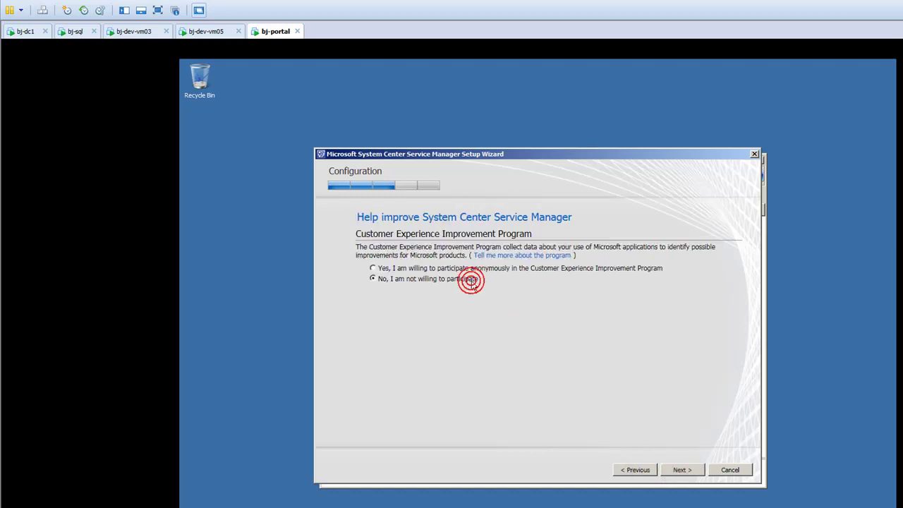
{"action": "left_click", "coordinate": [680, 470]}
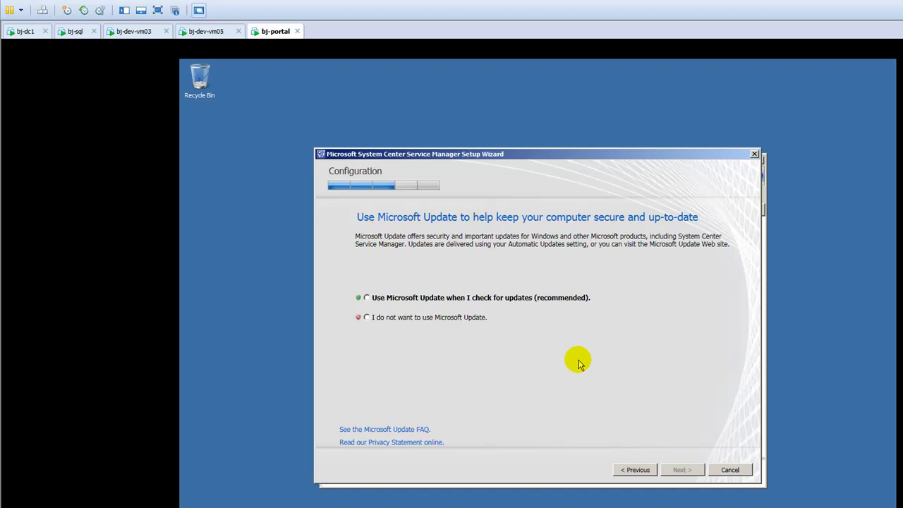
{"action": "left_click", "coordinate": [505, 299]}
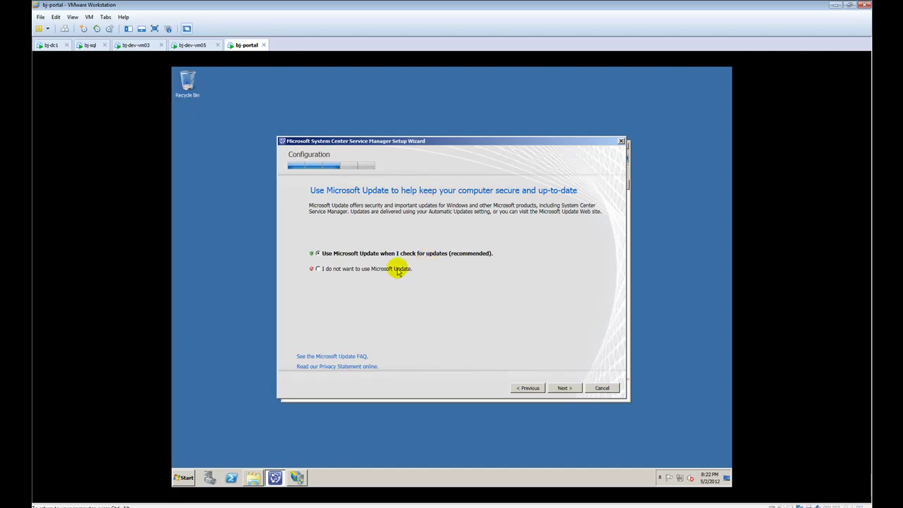
{"action": "left_click", "coordinate": [397, 269]}
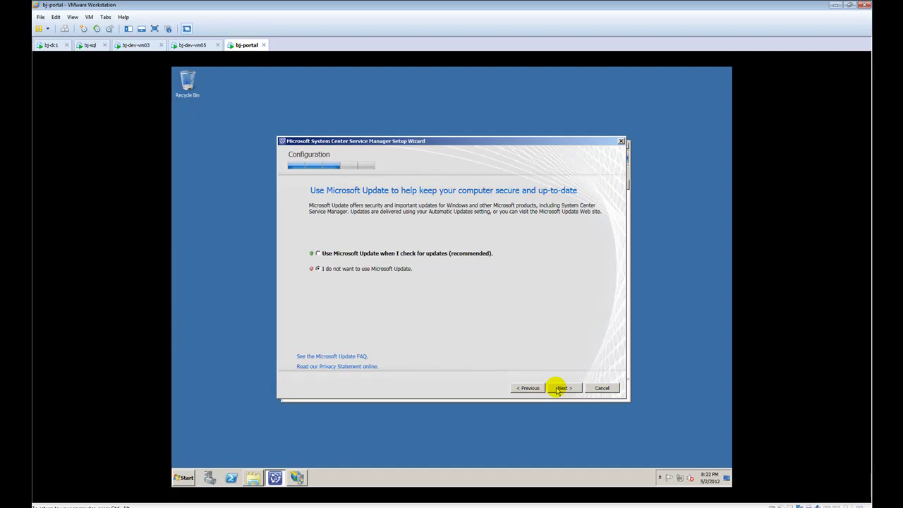
{"action": "left_click", "coordinate": [559, 388]}
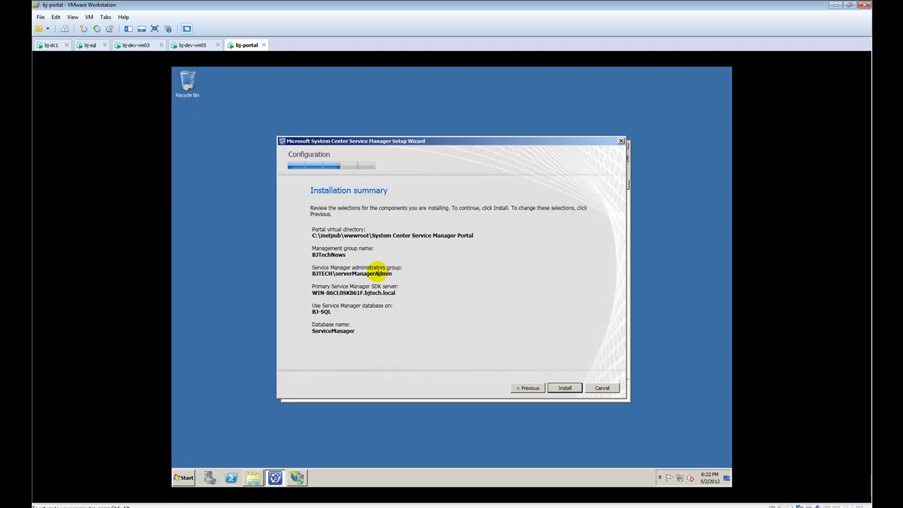
Start the portal installation and close the IIS Manager and AMD_64 folder windows meanwhile.
{"action": "triple_click", "coordinate": [392, 276]}
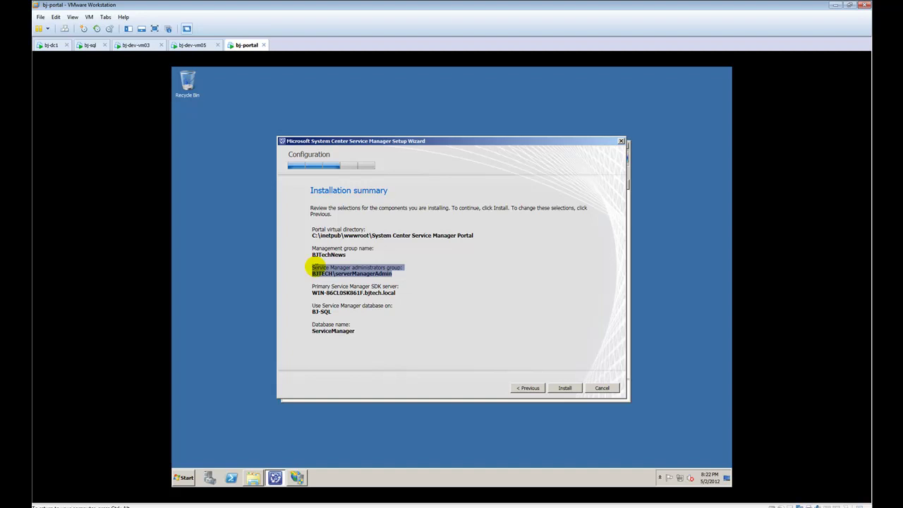
{"action": "left_click", "coordinate": [555, 389]}
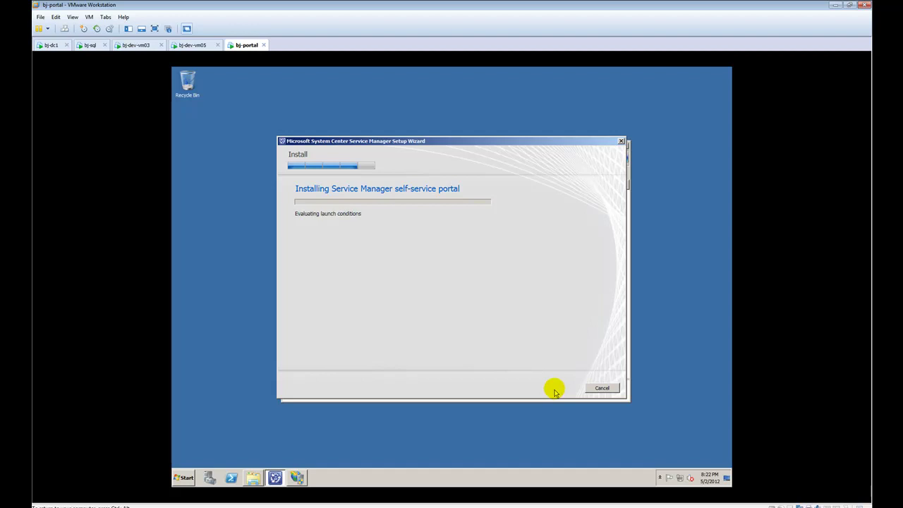
{"action": "mouse_move", "coordinate": [261, 477]}
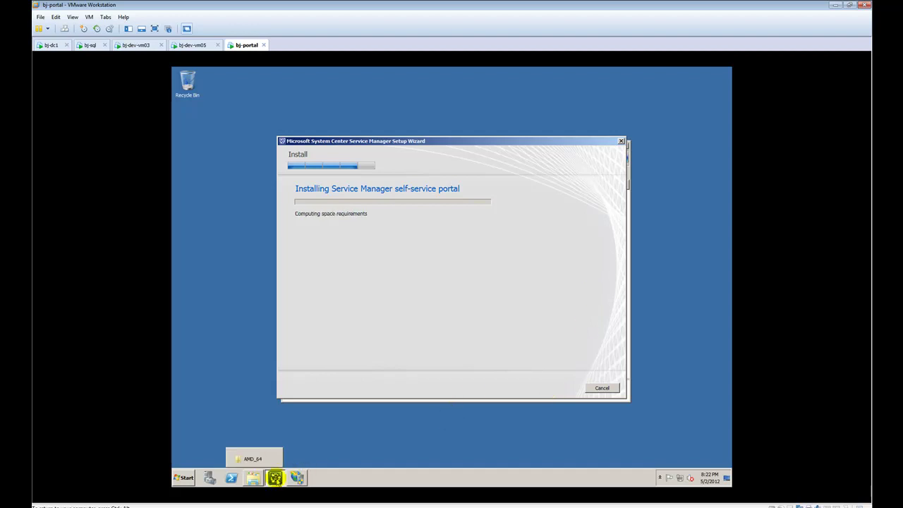
{"action": "left_click", "coordinate": [297, 478]}
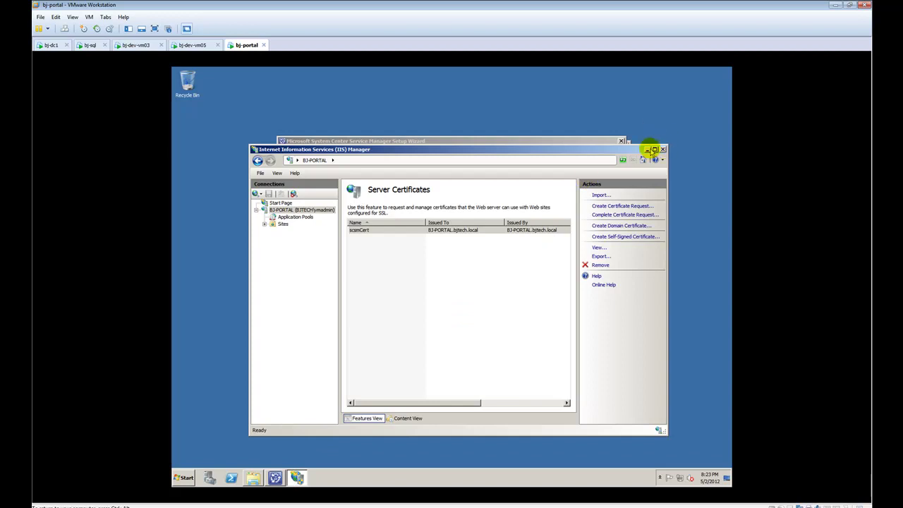
{"action": "left_click", "coordinate": [663, 150]}
{"action": "left_click", "coordinate": [259, 477]}
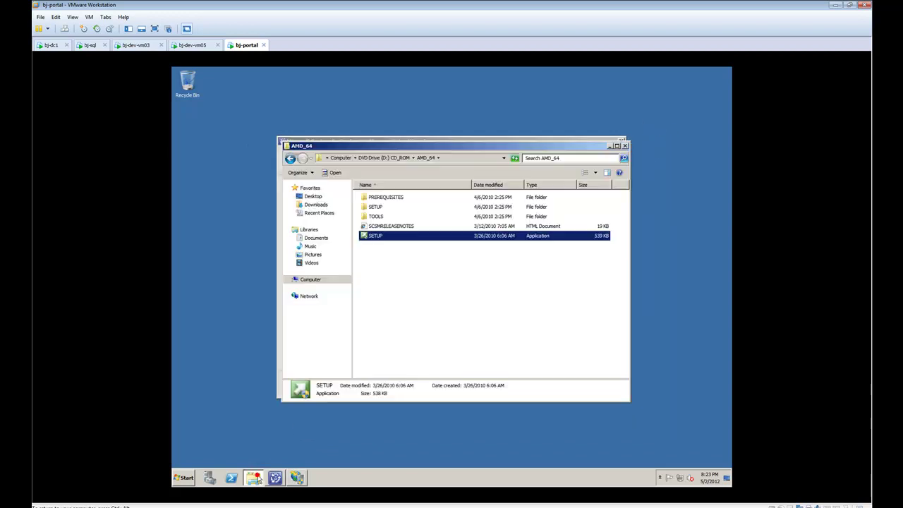
{"action": "left_click", "coordinate": [625, 146]}
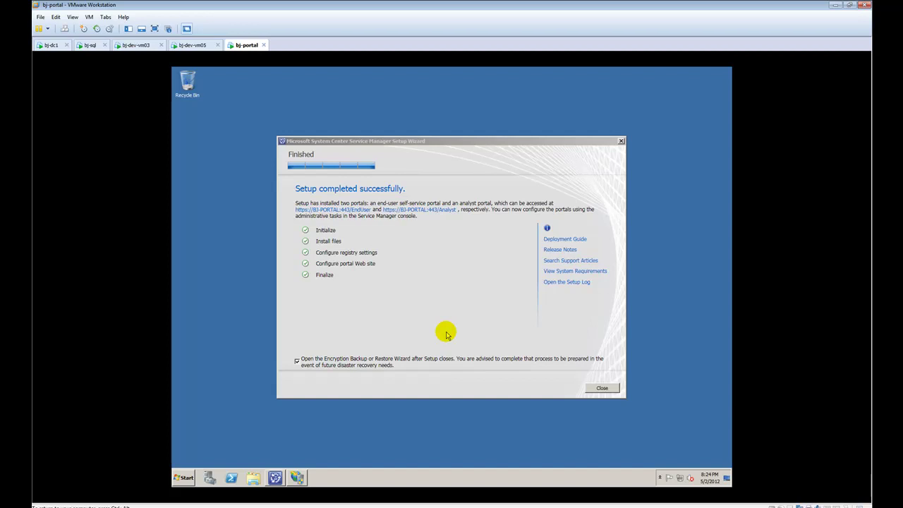
Finish setup without the Encryption Backup wizard and refresh BJ-PORTAL in IIS Manager.
{"action": "left_click", "coordinate": [343, 362]}
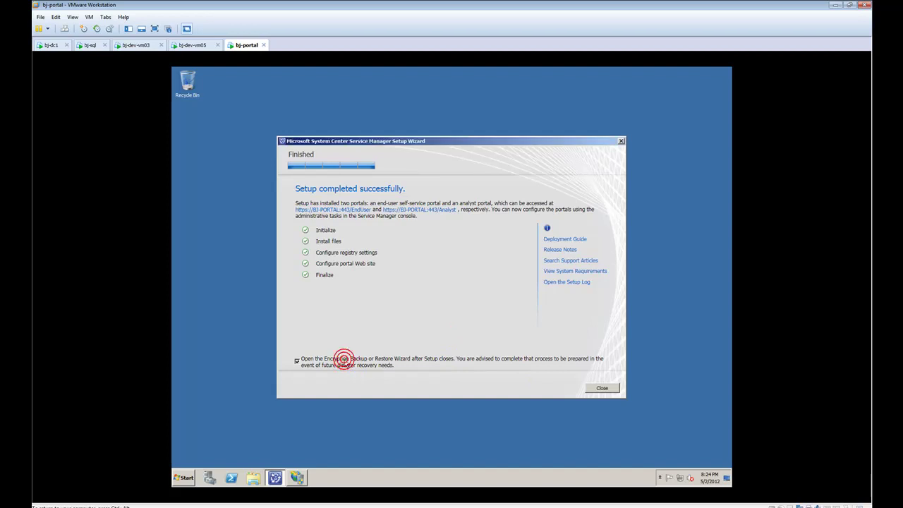
{"action": "left_click", "coordinate": [600, 388]}
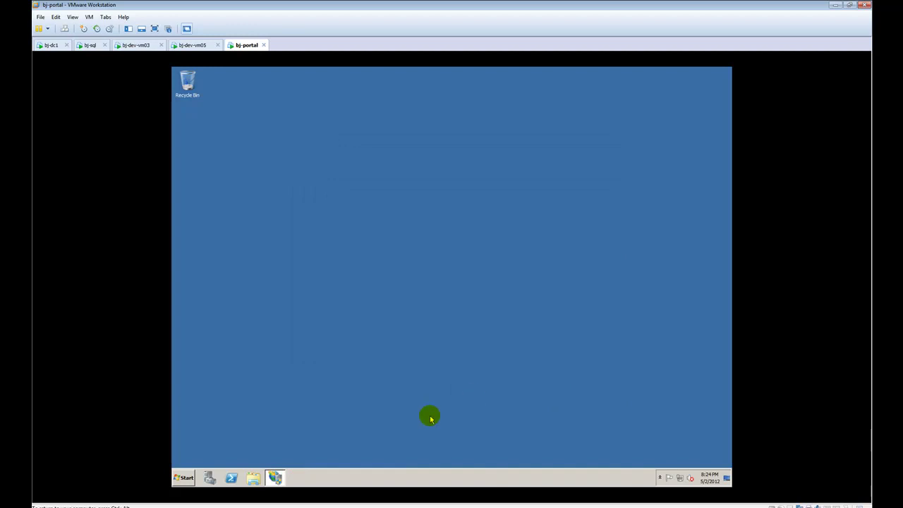
{"action": "left_click", "coordinate": [275, 477]}
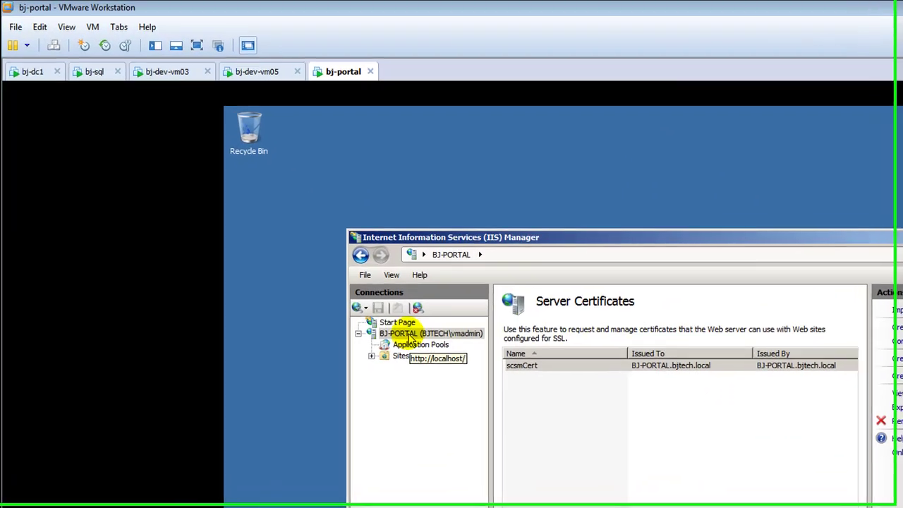
{"action": "right_click", "coordinate": [289, 211]}
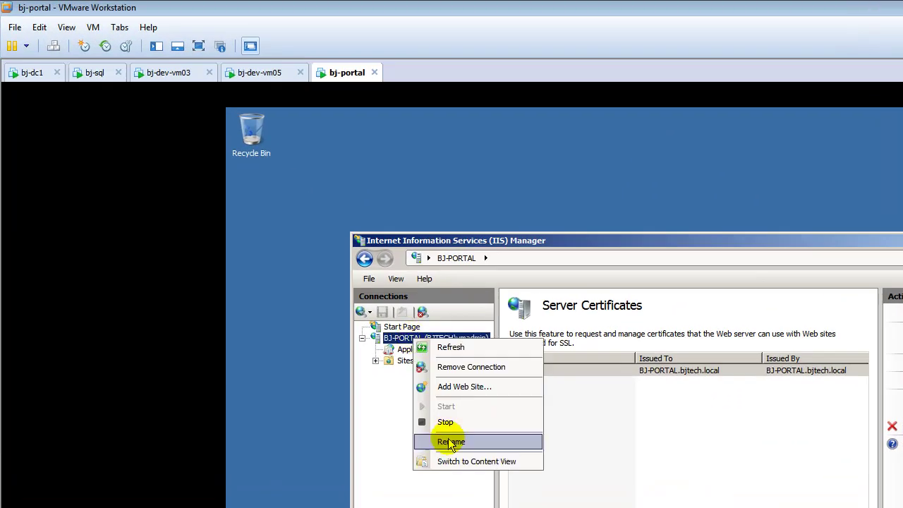
{"action": "left_click", "coordinate": [455, 348]}
Expand Sites > SCSMPortal and open its Analyst and EndUser applications.
{"action": "left_click", "coordinate": [376, 361]}
{"action": "left_click", "coordinate": [399, 383]}
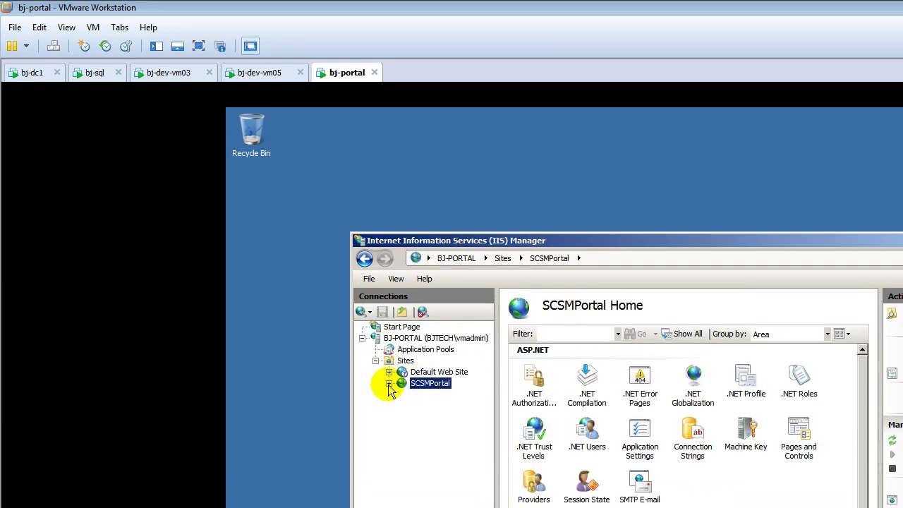
{"action": "left_click", "coordinate": [389, 384]}
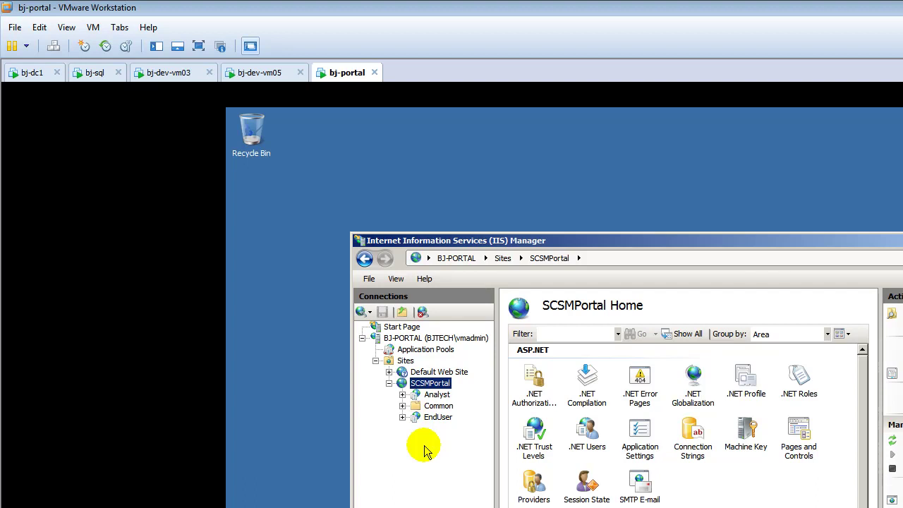
{"action": "left_click", "coordinate": [437, 394]}
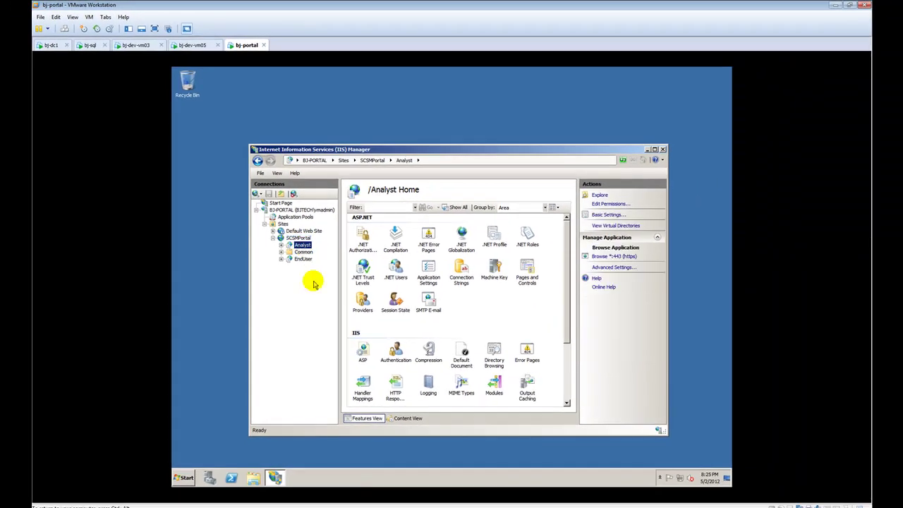
{"action": "left_click", "coordinate": [305, 260]}
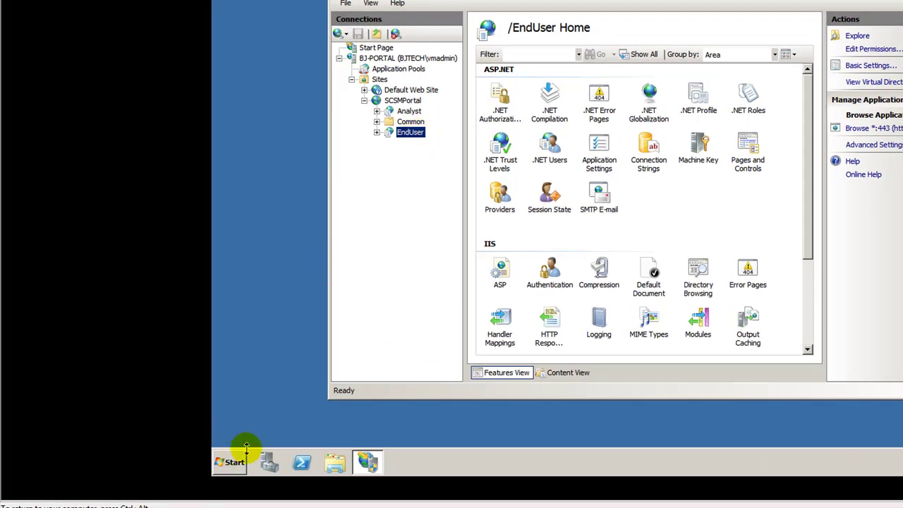
{"action": "right_click", "coordinate": [185, 506]}
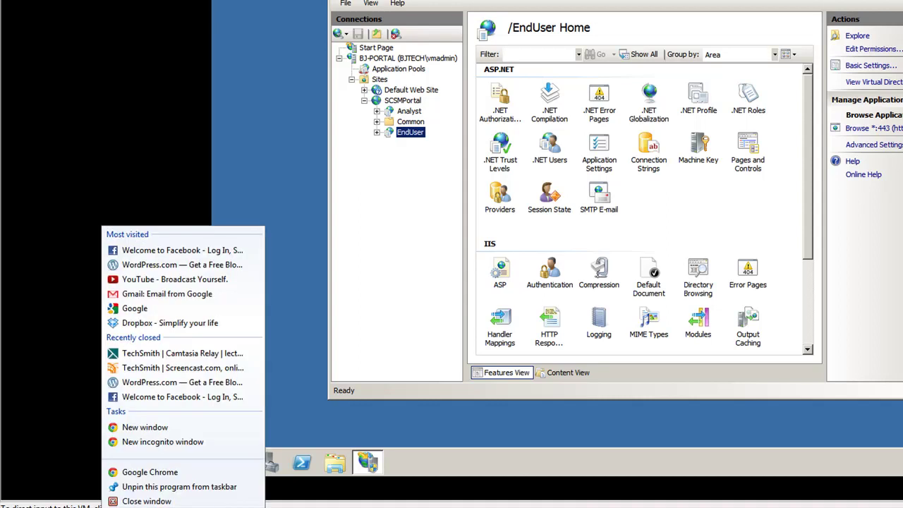
{"action": "left_click", "coordinate": [196, 474]}
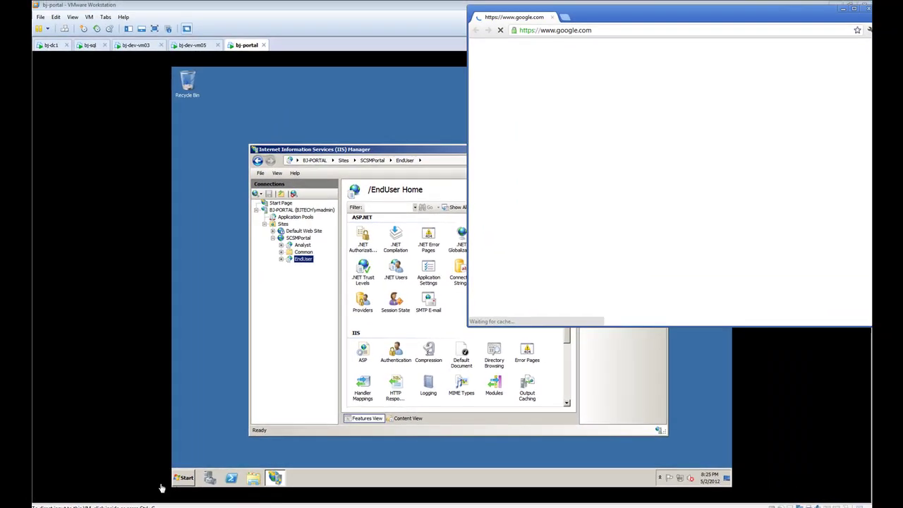
{"action": "left_click", "coordinate": [599, 29]}
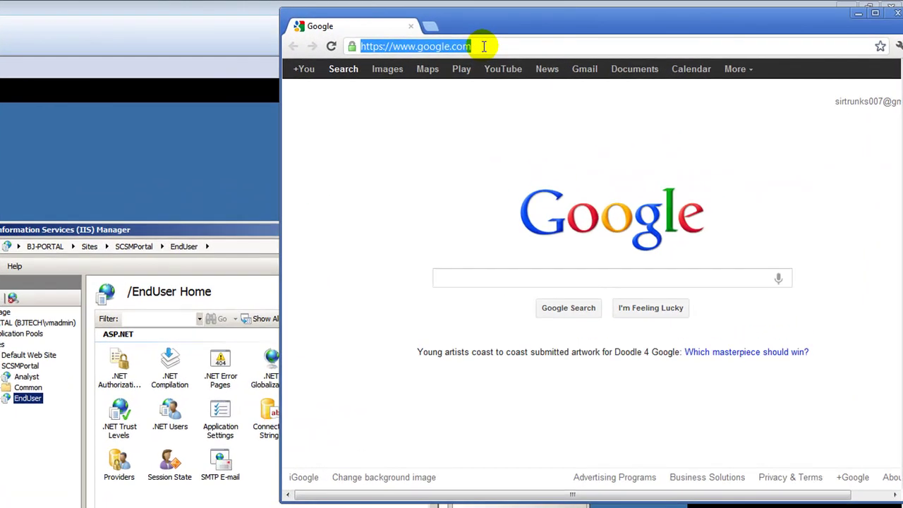
{"action": "type", "text": "https:"}
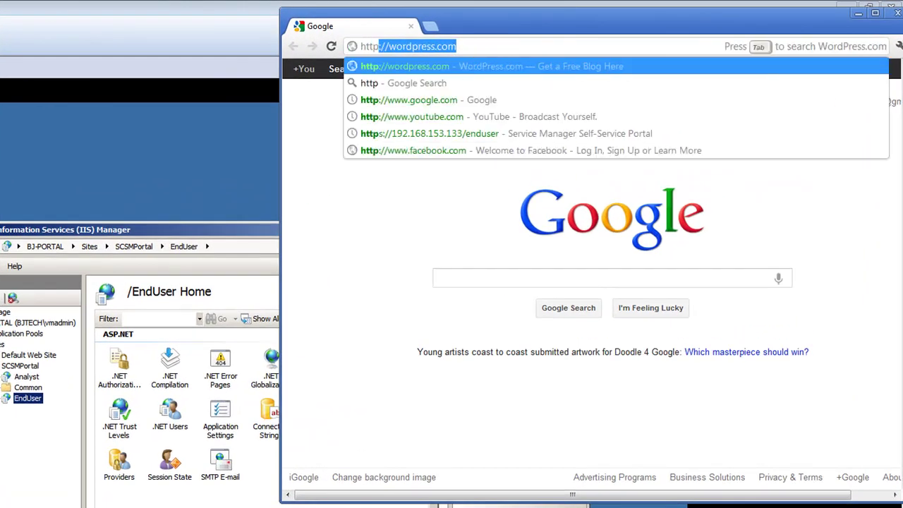
{"action": "type", "text": "//"}
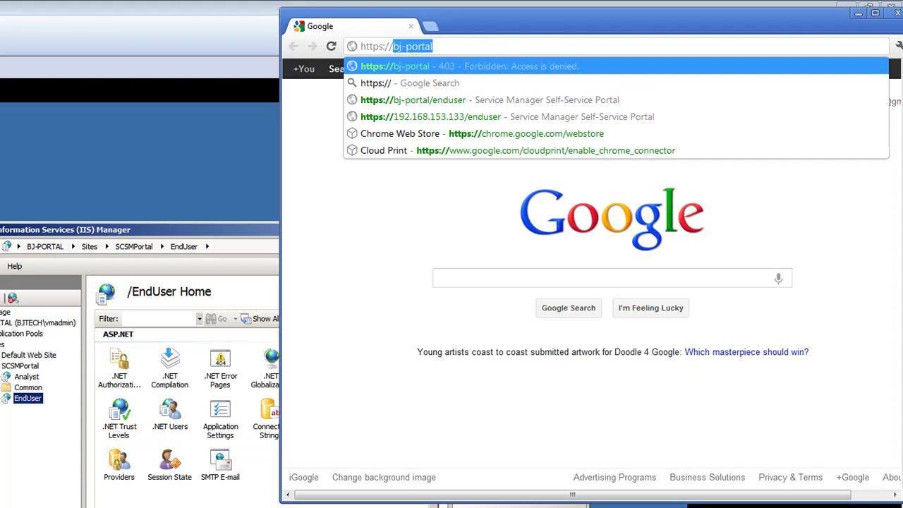
{"action": "key", "text": "Right"}
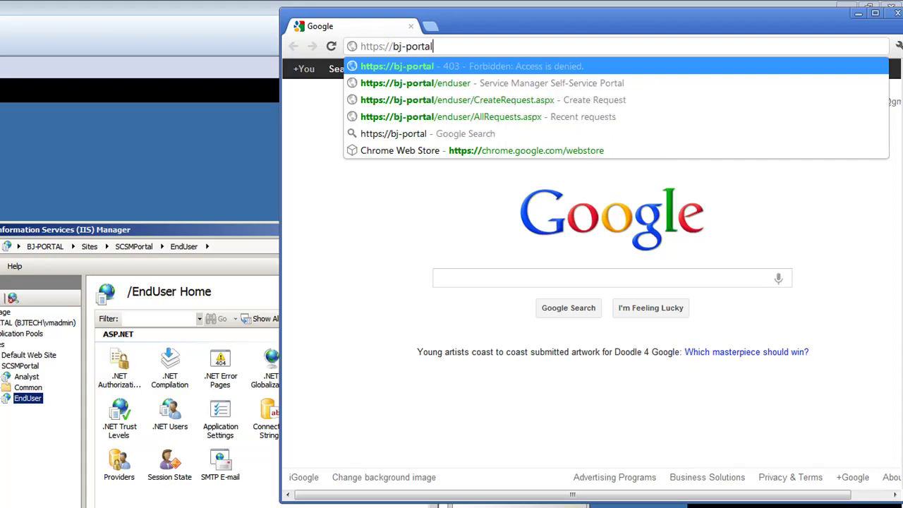
{"action": "type", "text": "end"}
{"action": "key", "text": "BackSpace"}
{"action": "key", "text": "BackSpace"}
{"action": "key", "text": "BackSpace"}
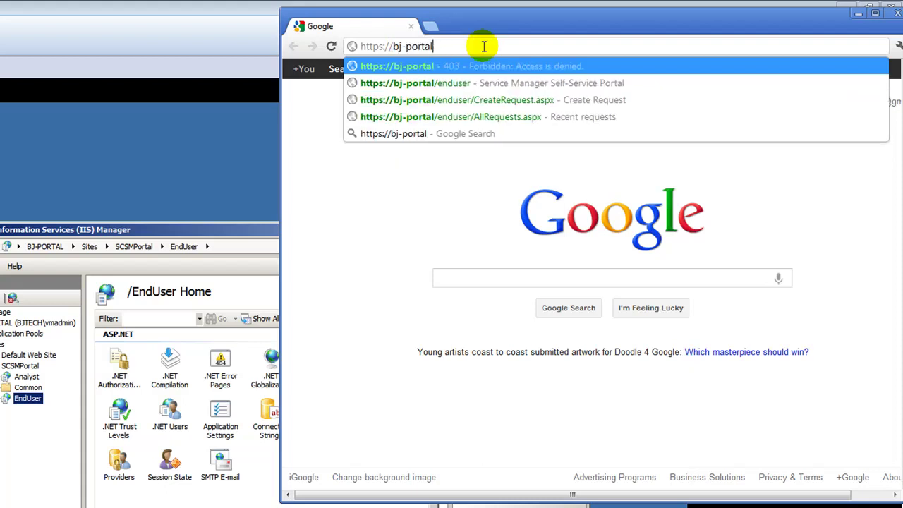
{"action": "type", "text": "/endus"}
{"action": "type", "text": "e"}
{"action": "key", "text": "BackSpace"}
{"action": "type", "text": "duser"}
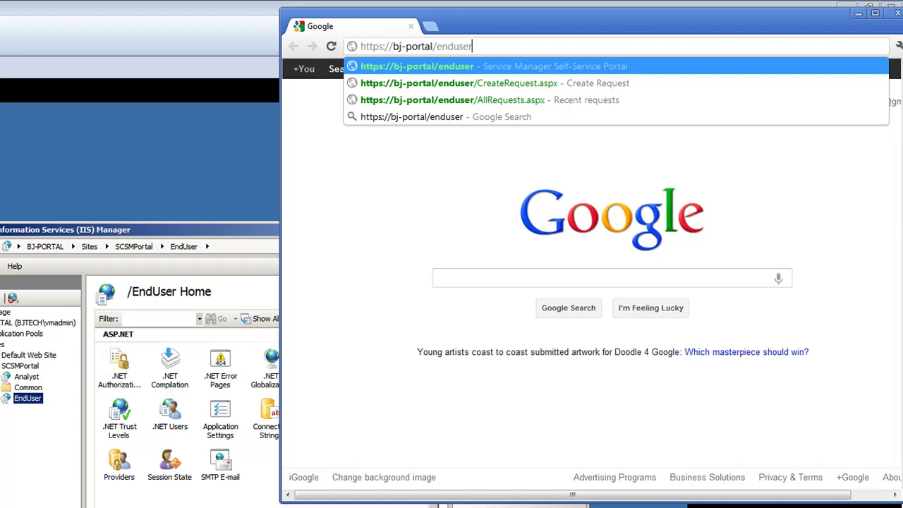
{"action": "key", "text": "Return"}
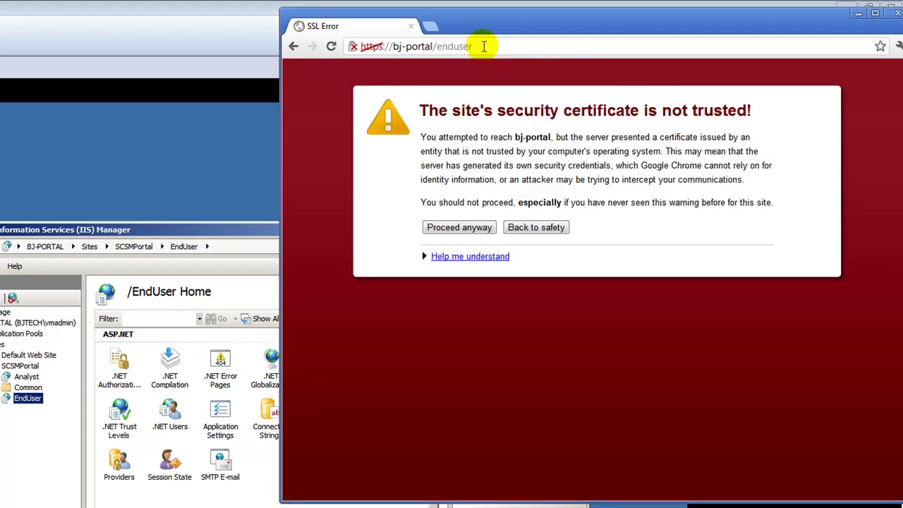
Proceed past the certificate warning and sign in to the portal with the account's user name and password.
{"action": "left_click", "coordinate": [471, 235]}
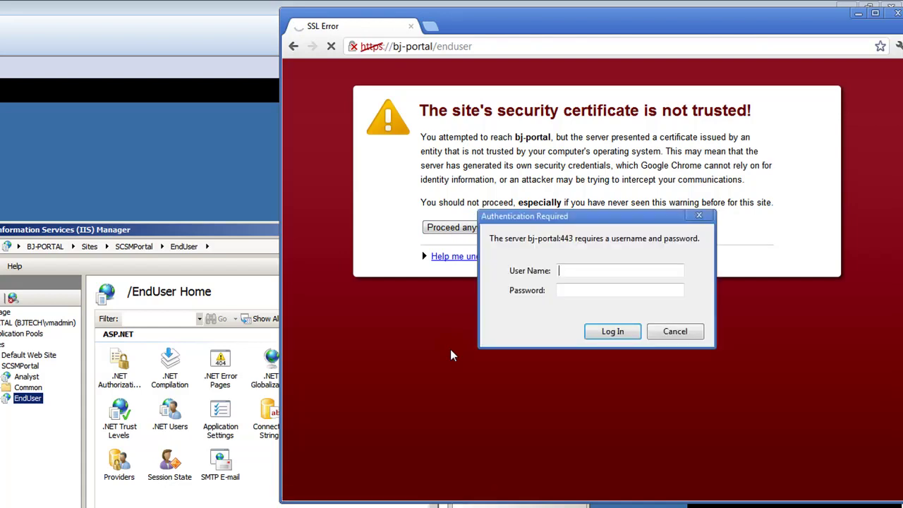
{"action": "left_click", "coordinate": [611, 272]}
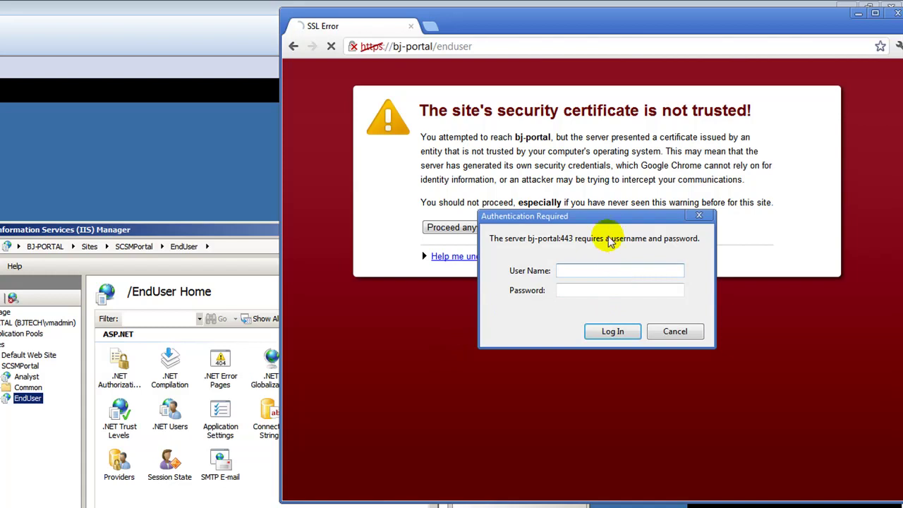
{"action": "left_click_drag", "start_coordinate": [610, 224], "coordinate": [505, 312]}
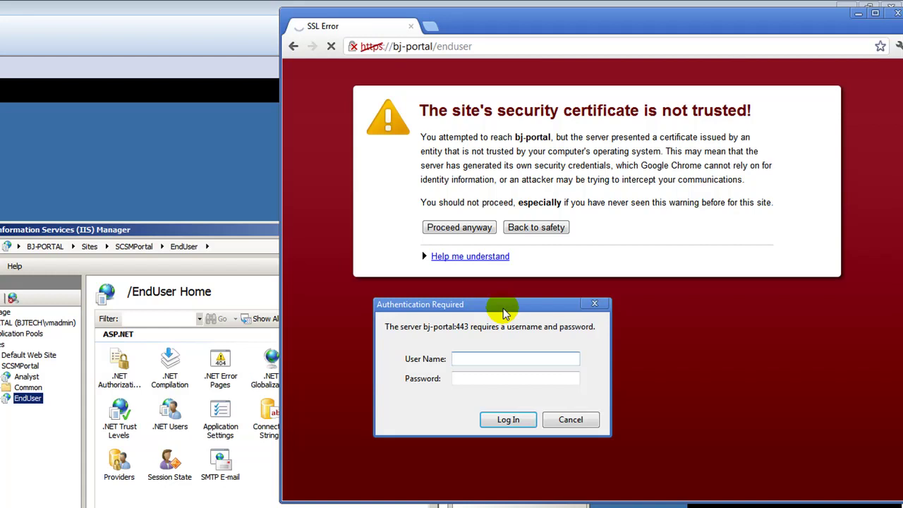
{"action": "type", "text": "vmadmin"}
{"action": "key", "text": "Tab"}
{"action": "type", "text": "*******"}
{"action": "key", "text": "Return"}
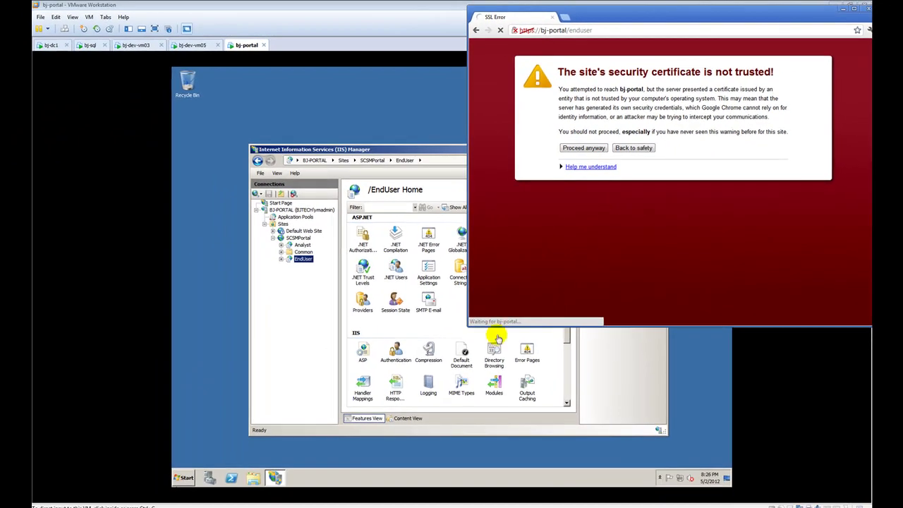
Enlarge and reposition the browser window, then switch to the bj-dev-vm03 VM.
{"action": "left_click_drag", "start_coordinate": [469, 326], "coordinate": [276, 464]}
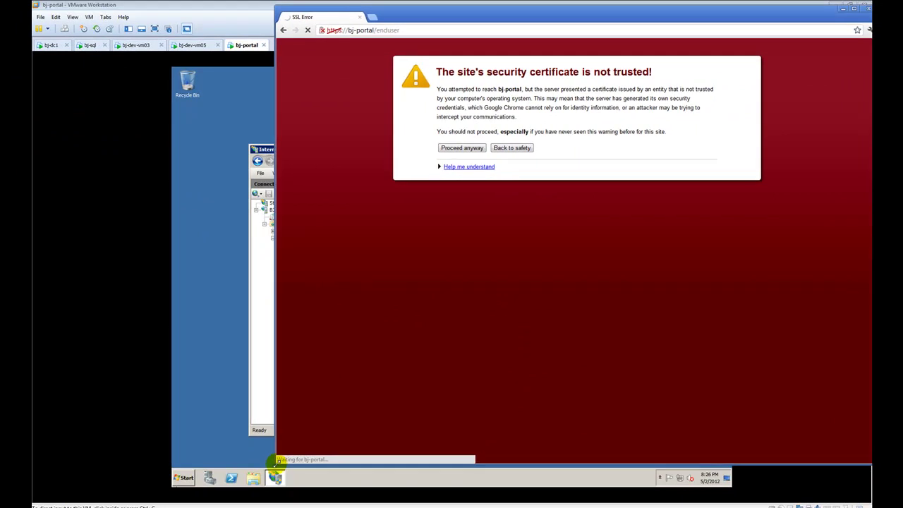
{"action": "left_click_drag", "start_coordinate": [517, 12], "coordinate": [479, 19]}
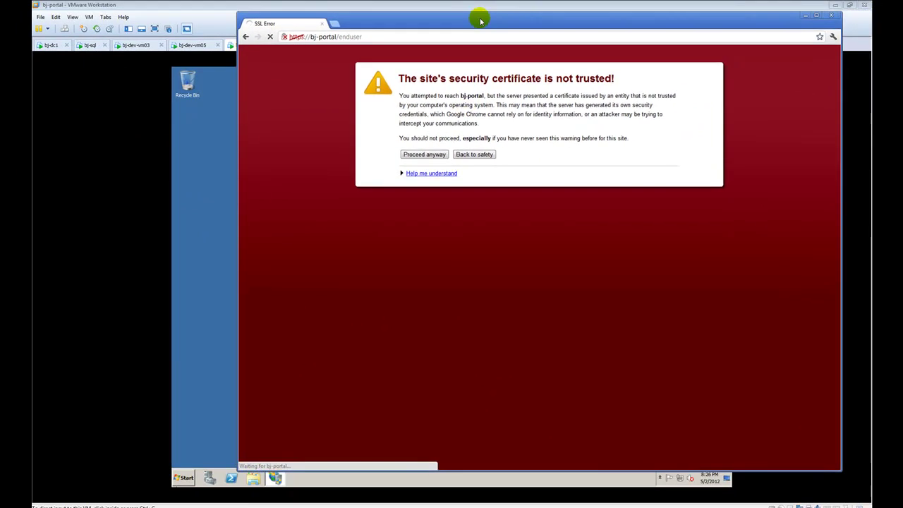
{"action": "left_click", "coordinate": [135, 47]}
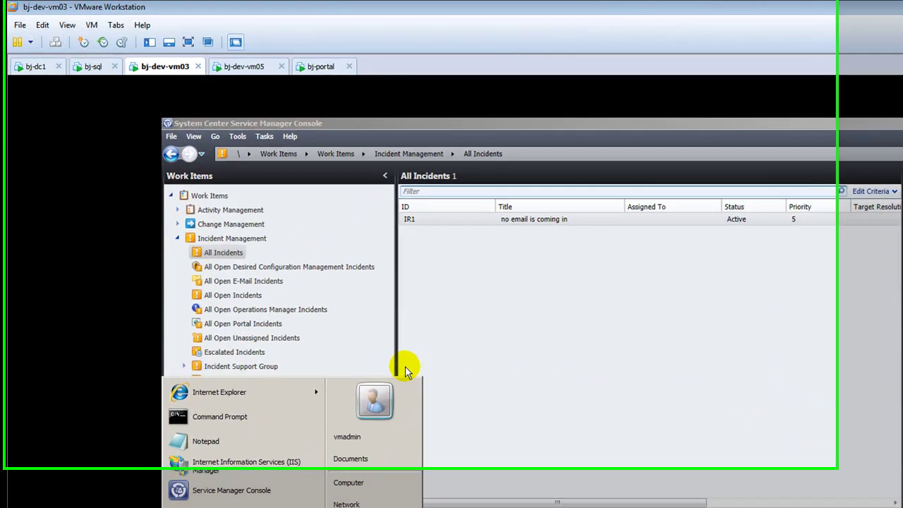
Dismiss the Start menu and refresh the console's All Incidents view.
{"action": "left_click", "coordinate": [389, 243]}
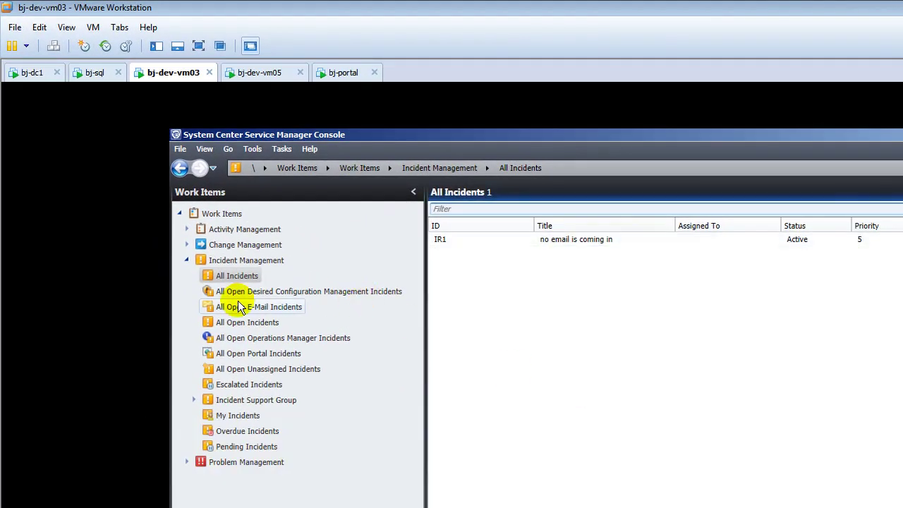
{"action": "left_click", "coordinate": [237, 277]}
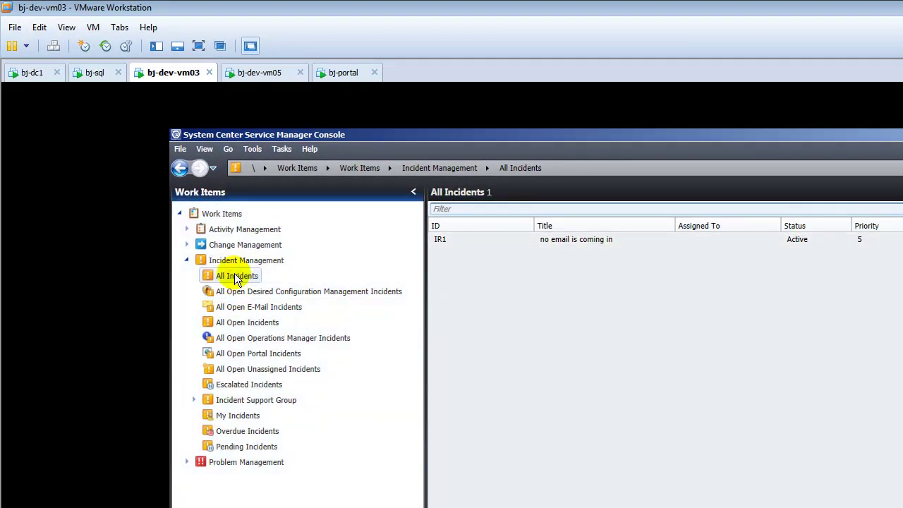
{"action": "right_click", "coordinate": [236, 276]}
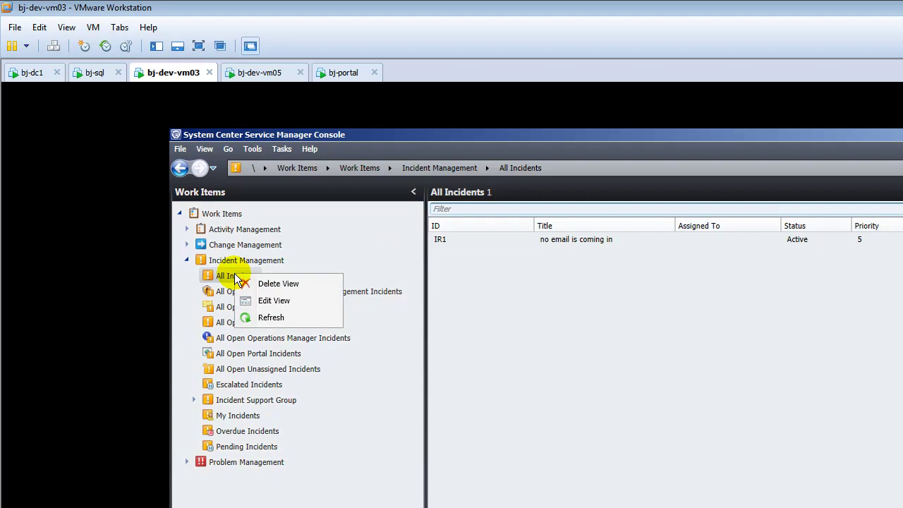
{"action": "left_click", "coordinate": [269, 318]}
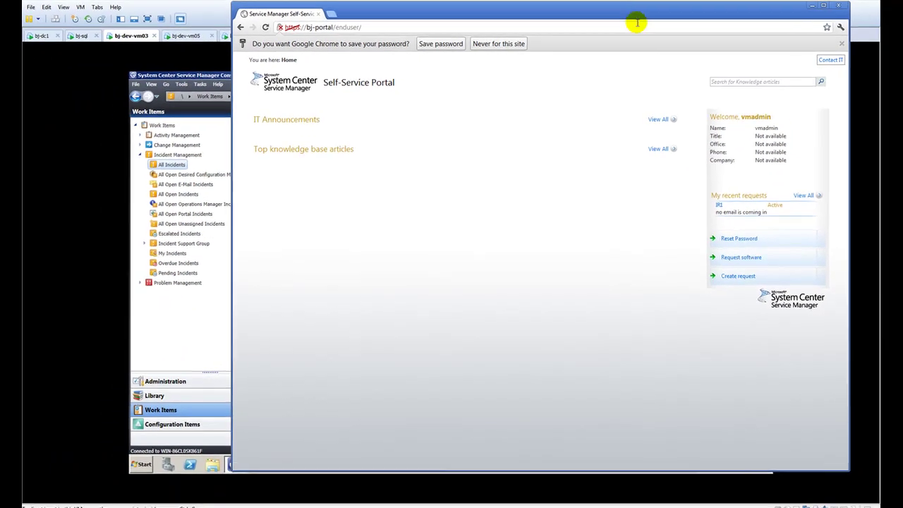
Move the Chrome portal window to the top, choose Never for saving the password, and create a request.
{"action": "left_click_drag", "start_coordinate": [635, 17], "coordinate": [603, 175]}
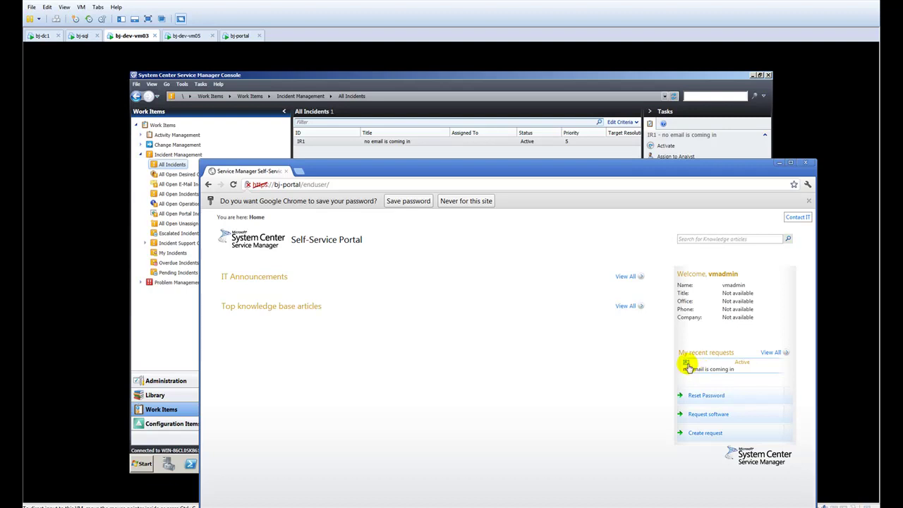
{"action": "left_click_drag", "start_coordinate": [641, 172], "coordinate": [618, 42]}
{"action": "left_click", "coordinate": [477, 68]}
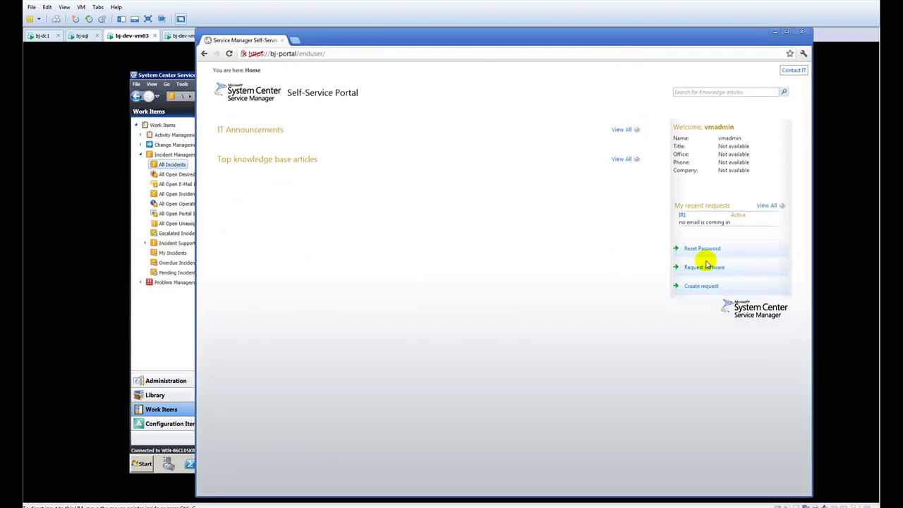
{"action": "left_click", "coordinate": [702, 287]}
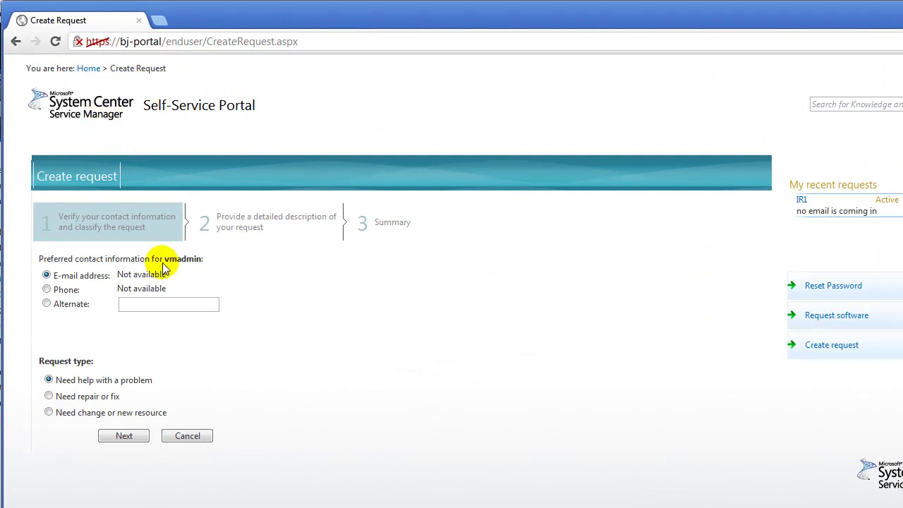
Select Alternate as the preferred contact and enter an alternate e-mail address.
{"action": "left_click", "coordinate": [46, 303]}
{"action": "left_click", "coordinate": [139, 304]}
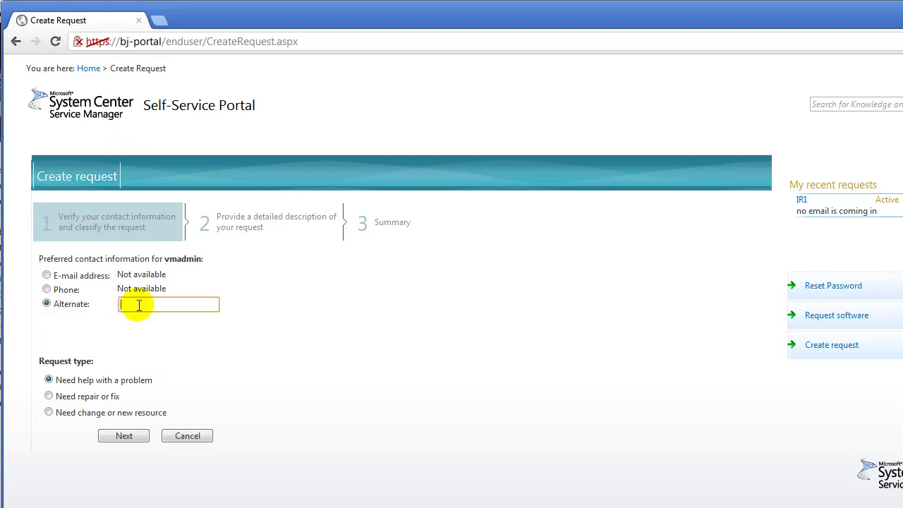
{"action": "type", "text": "b"}
{"action": "key", "text": "BackSpace"}
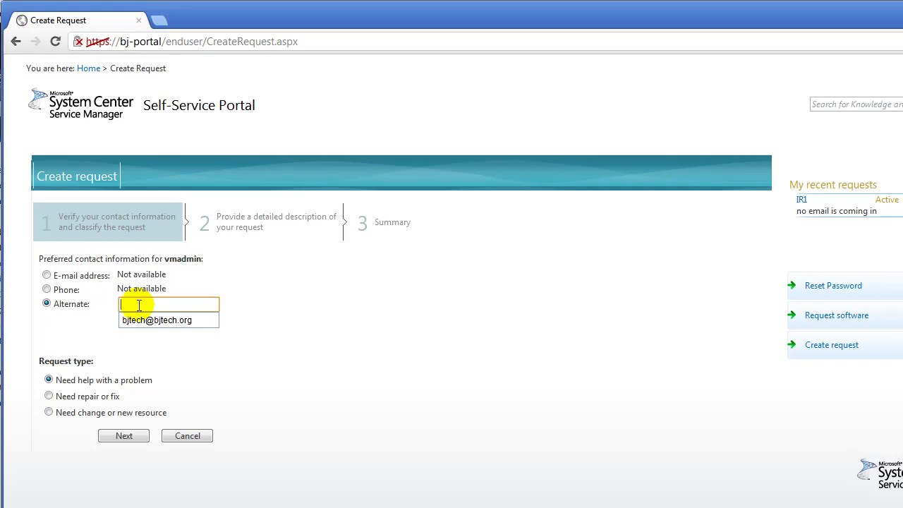
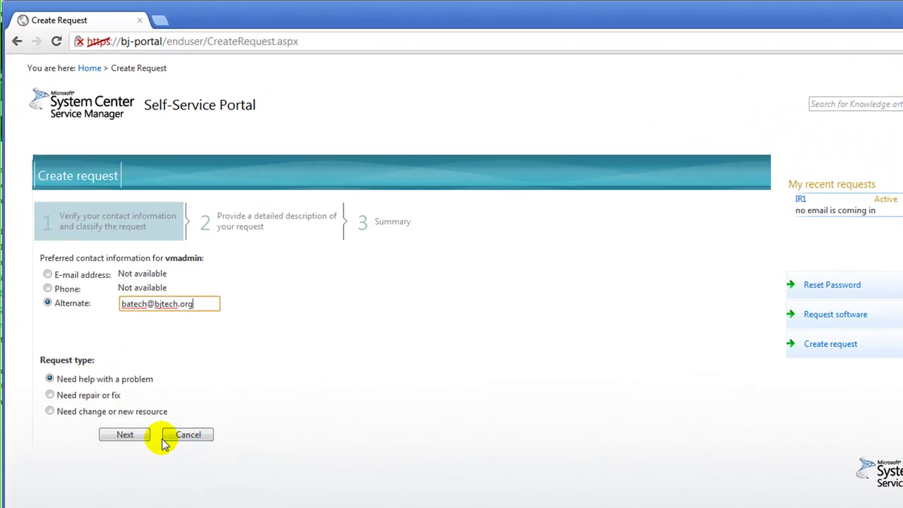
{"action": "left_click", "coordinate": [247, 298]}
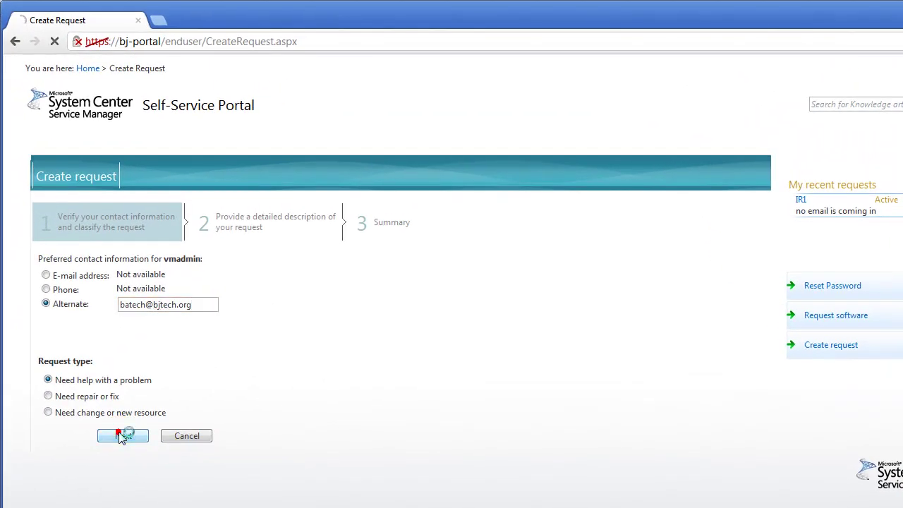
Set the request category to Networking Problems and the asset to Other.
{"action": "left_click", "coordinate": [134, 275]}
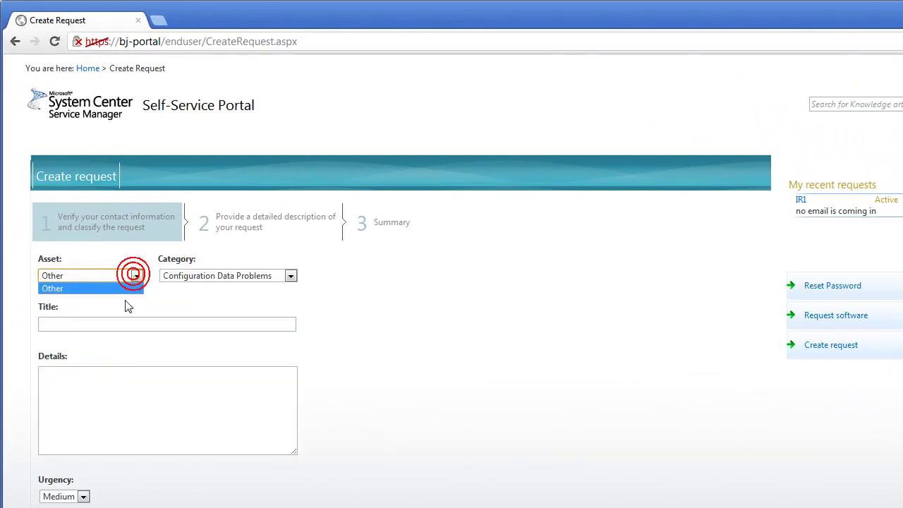
{"action": "left_click", "coordinate": [289, 275]}
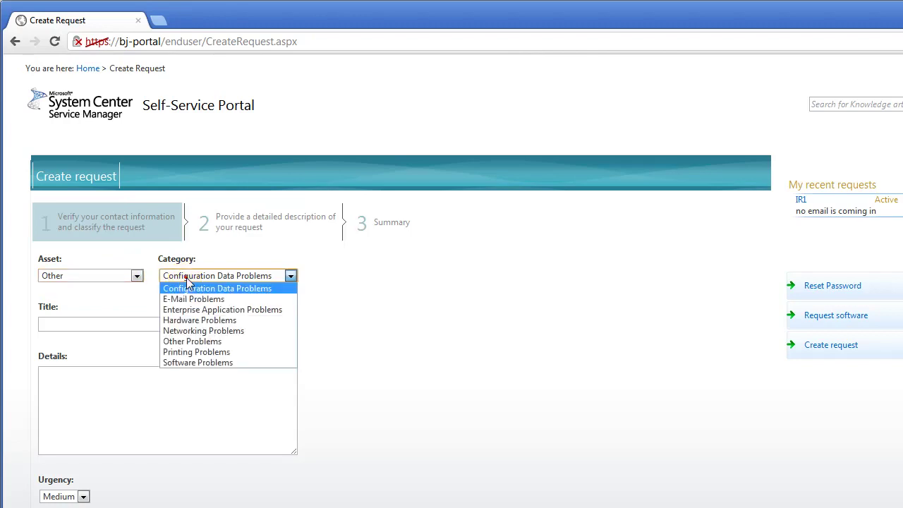
{"action": "left_click", "coordinate": [181, 332]}
{"action": "left_click", "coordinate": [136, 276]}
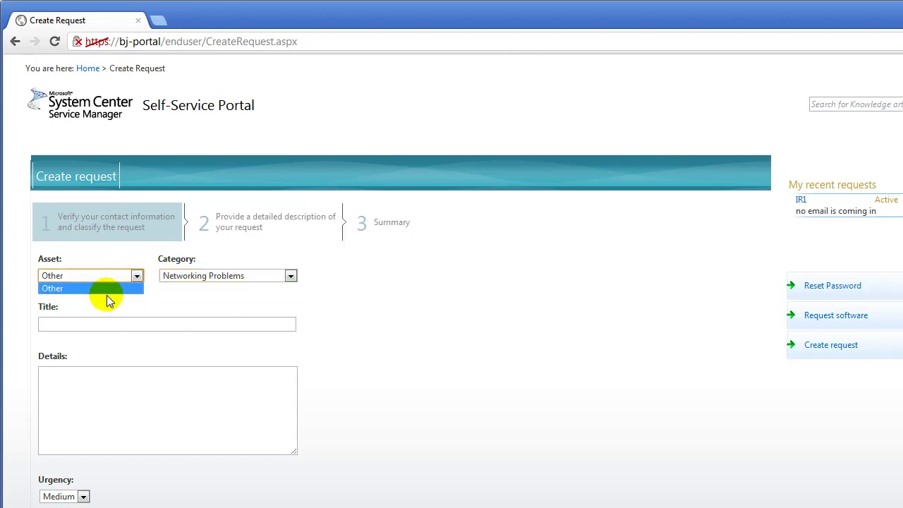
{"action": "left_click", "coordinate": [91, 325]}
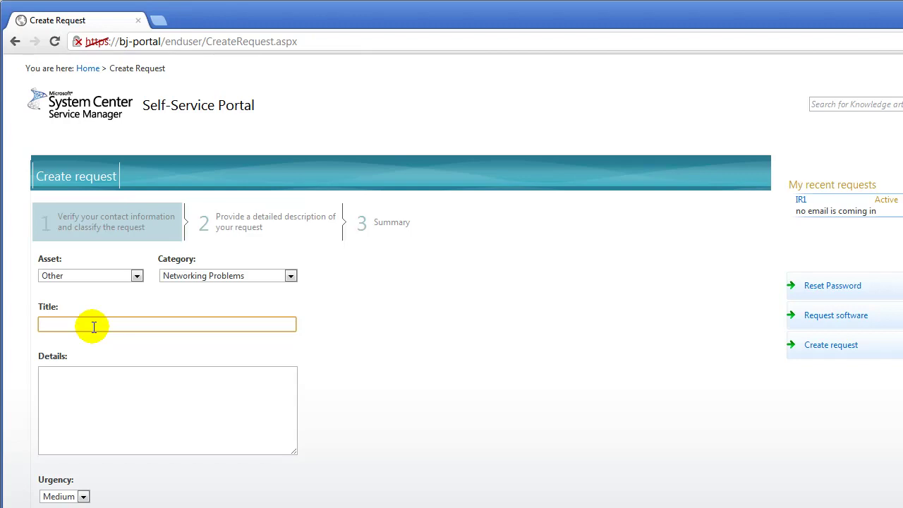
Enter the title 'IP address is not resolved issues' and details saying the machine gets no IP address.
{"action": "type", "text": "IP address is not resolved issues"}
{"action": "key", "text": "Tab"}
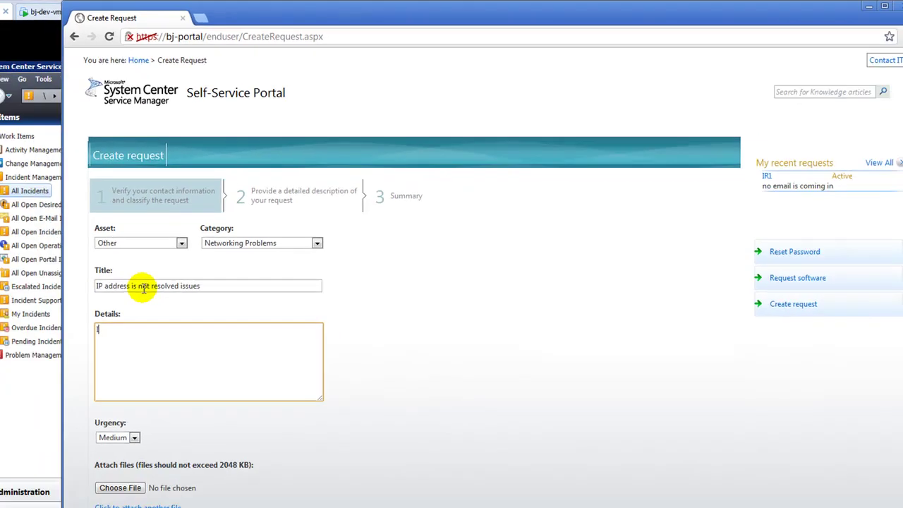
{"action": "type", "text": "I'm not gettingn a"}
{"action": "key", "text": "BackSpace"}
{"action": "key", "text": "BackSpace"}
{"action": "key", "text": "BackSpace"}
{"action": "key", "text": "BackSpace"}
{"action": "type", "text": "an IP addres"}
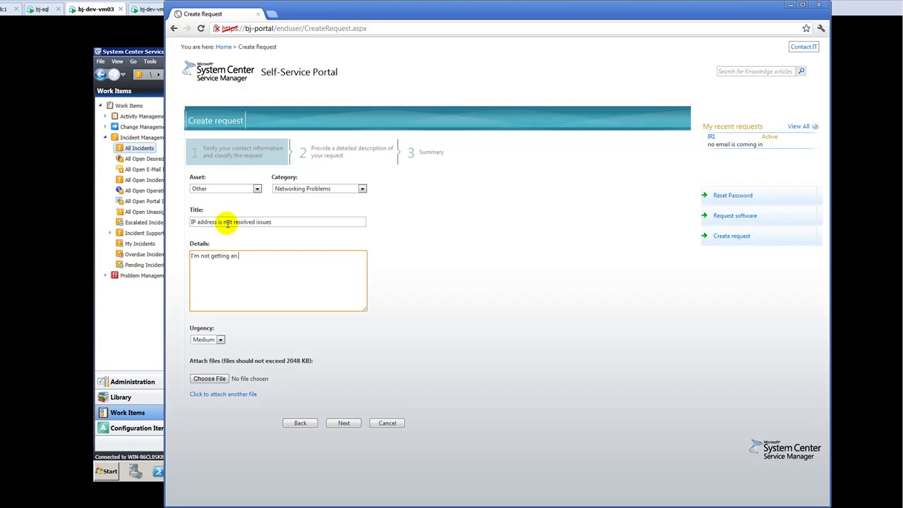
{"action": "type", "text": "s on my machine"}
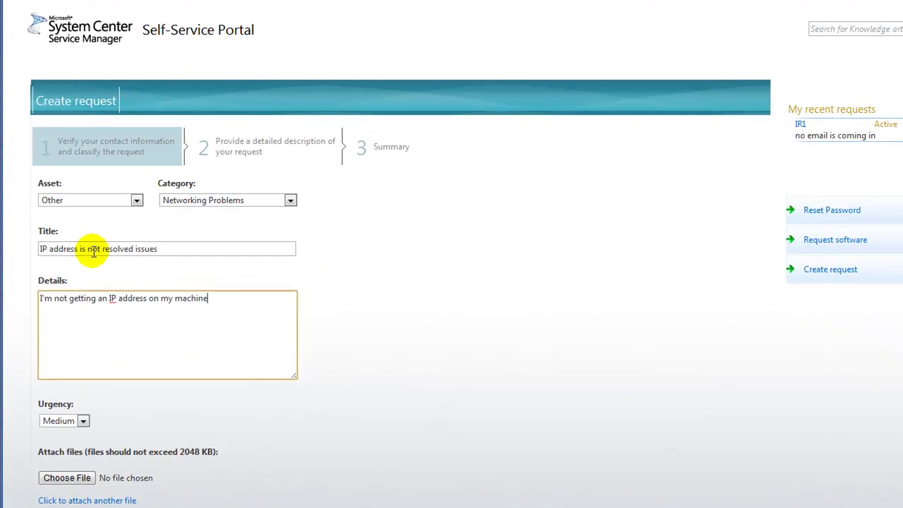
{"action": "type", "text": "."}
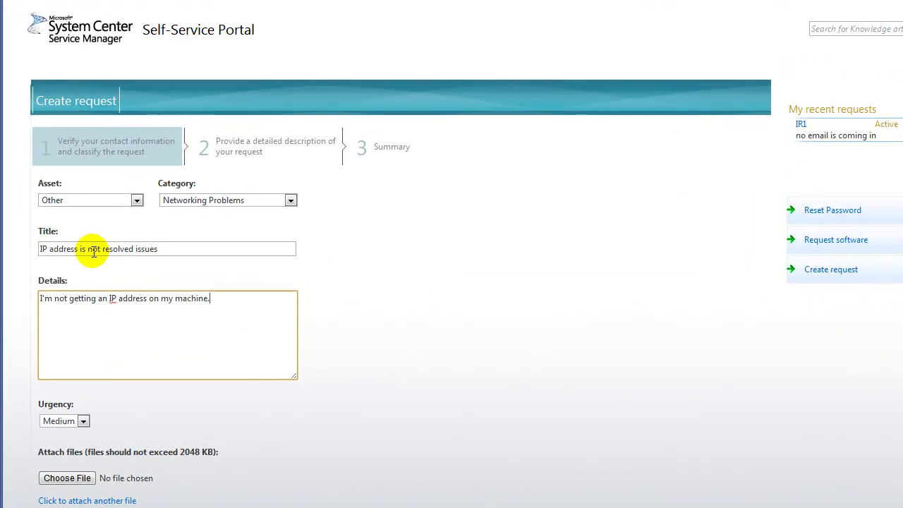
Set the urgency to High and go on to the request summary.
{"action": "left_click", "coordinate": [83, 422]}
{"action": "left_click", "coordinate": [75, 454]}
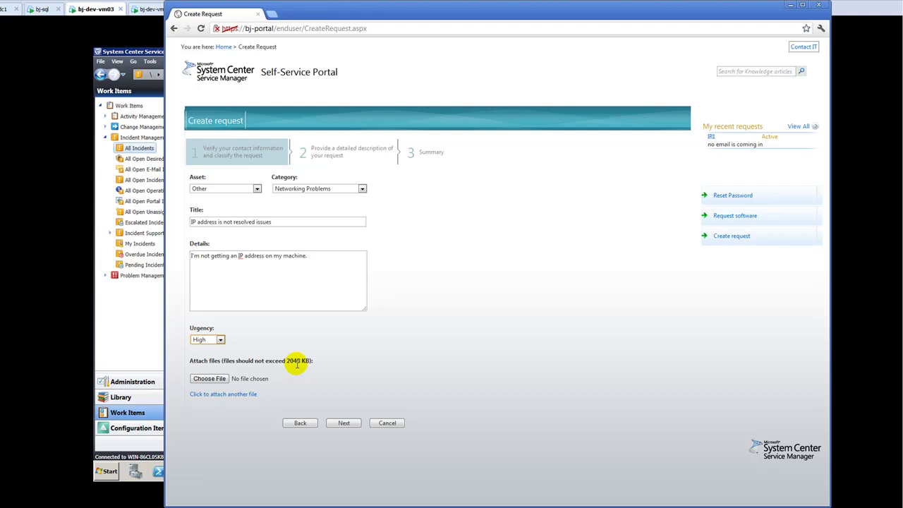
{"action": "left_click", "coordinate": [349, 424]}
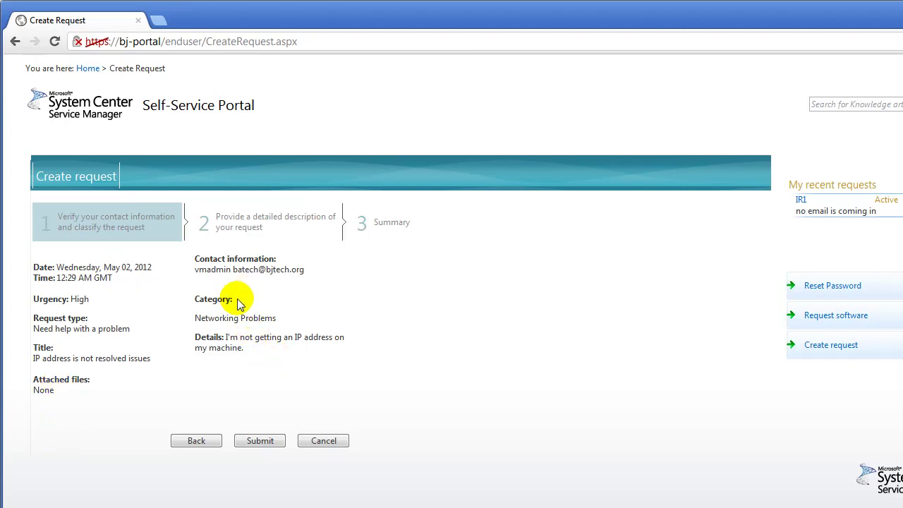
Submit the request as IR2, view all recent requests, then minimize Chrome.
{"action": "left_click", "coordinate": [257, 441]}
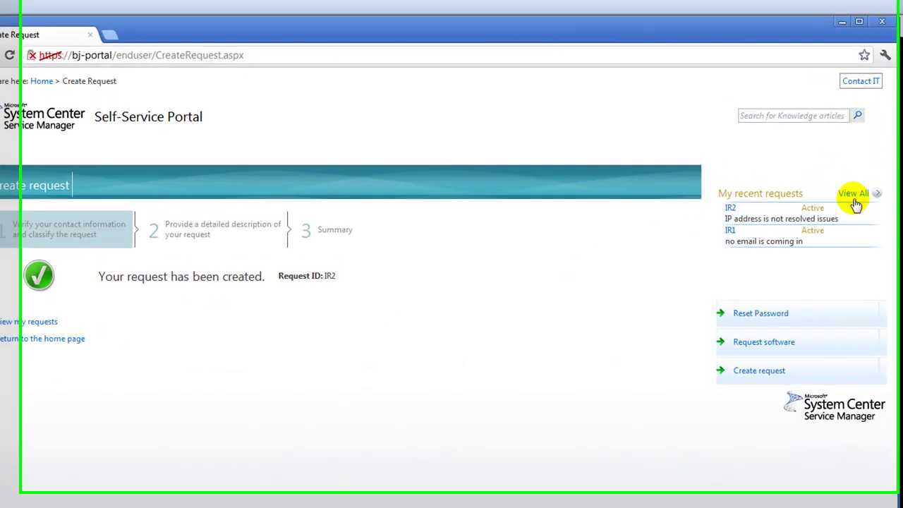
{"action": "left_click", "coordinate": [855, 203]}
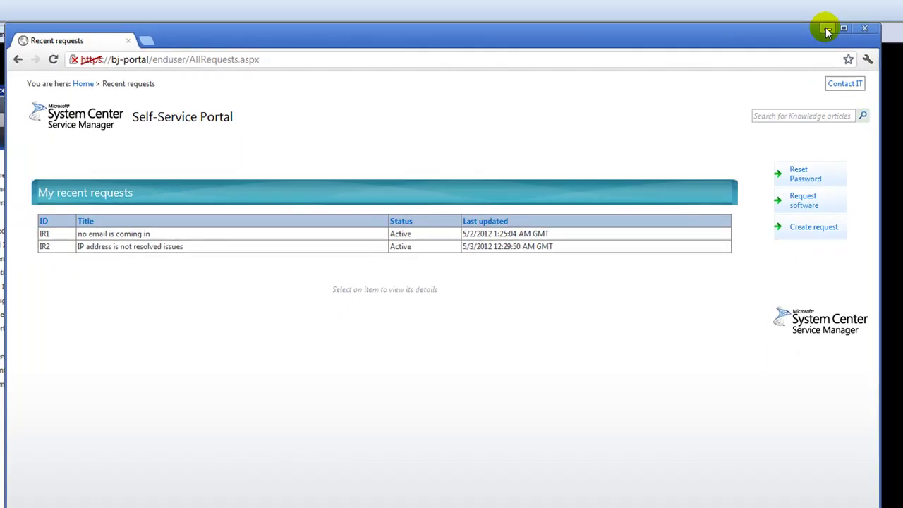
{"action": "left_click", "coordinate": [826, 31]}
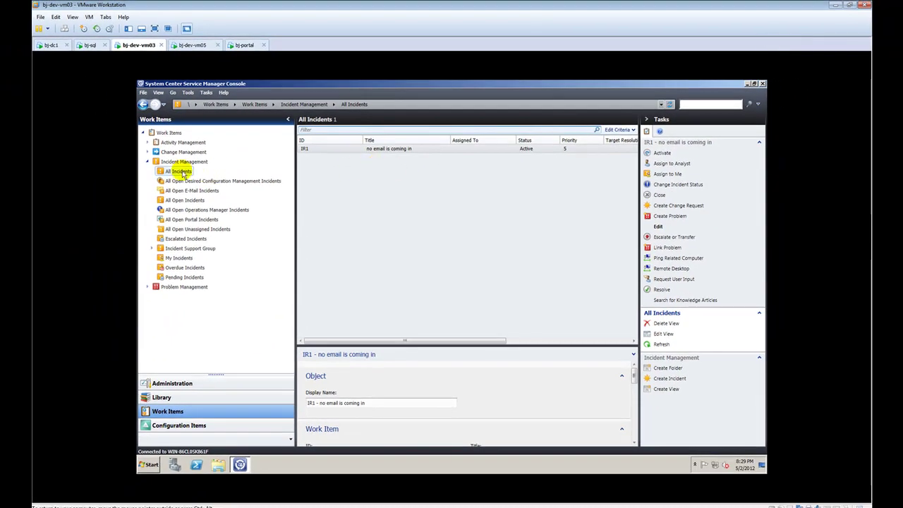
Refresh the All Incidents view and open the new IR2 incident.
{"action": "right_click", "coordinate": [185, 173]}
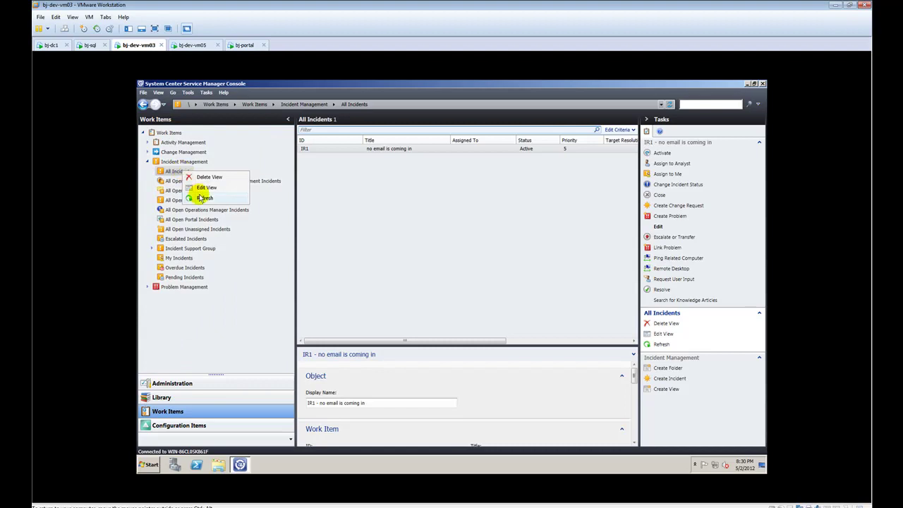
{"action": "left_click", "coordinate": [203, 197]}
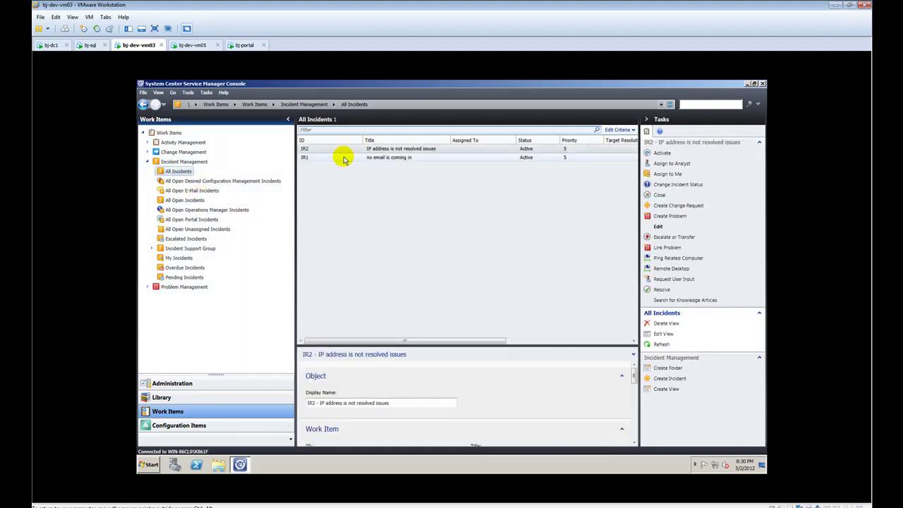
{"action": "left_click", "coordinate": [334, 149]}
{"action": "double_click", "coordinate": [335, 150]}
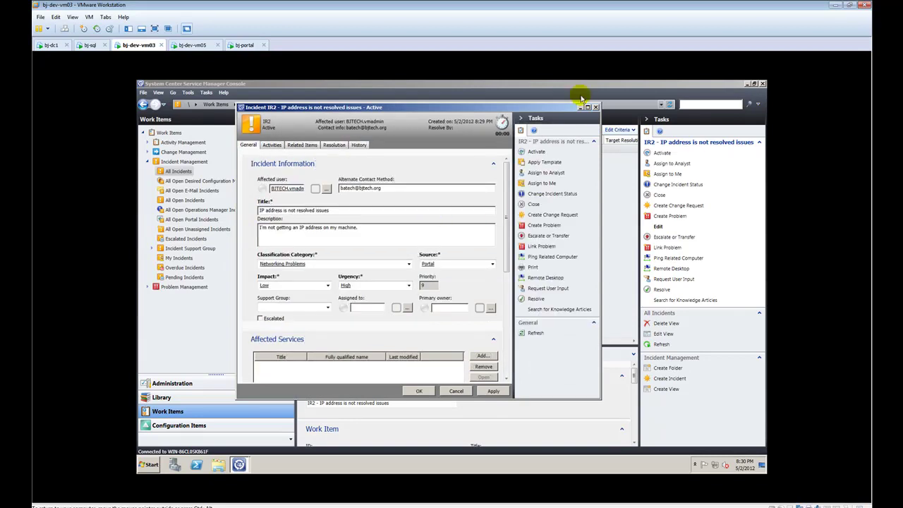
Maximize the IR2 form, try the Activate task, and acknowledge the not-resolved warning.
{"action": "left_click", "coordinate": [588, 107]}
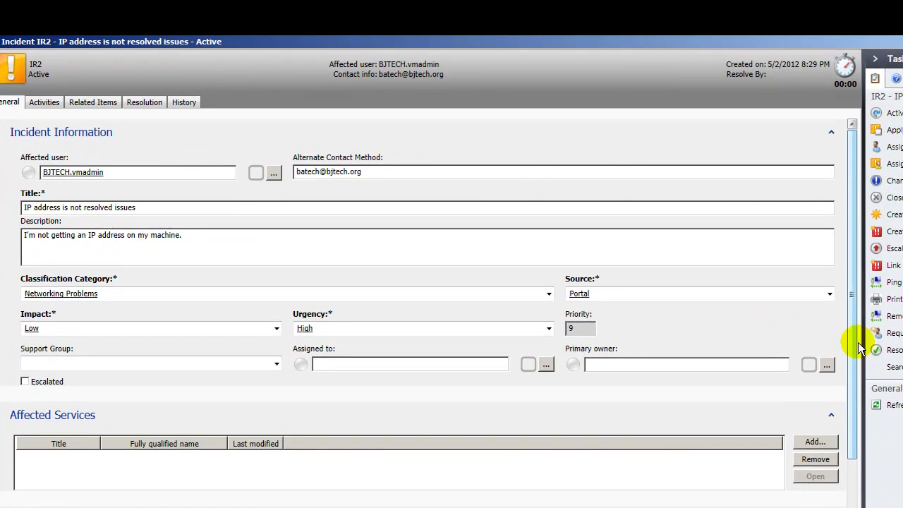
{"action": "mouse_move", "coordinate": [859, 346]}
{"action": "left_mouse_down"}
{"action": "mouse_move", "coordinate": [871, 490]}
{"action": "mouse_move", "coordinate": [860, 347]}
{"action": "mouse_move", "coordinate": [858, 467]}
{"action": "mouse_move", "coordinate": [859, 477]}
{"action": "mouse_move", "coordinate": [857, 338]}
{"action": "left_mouse_up"}
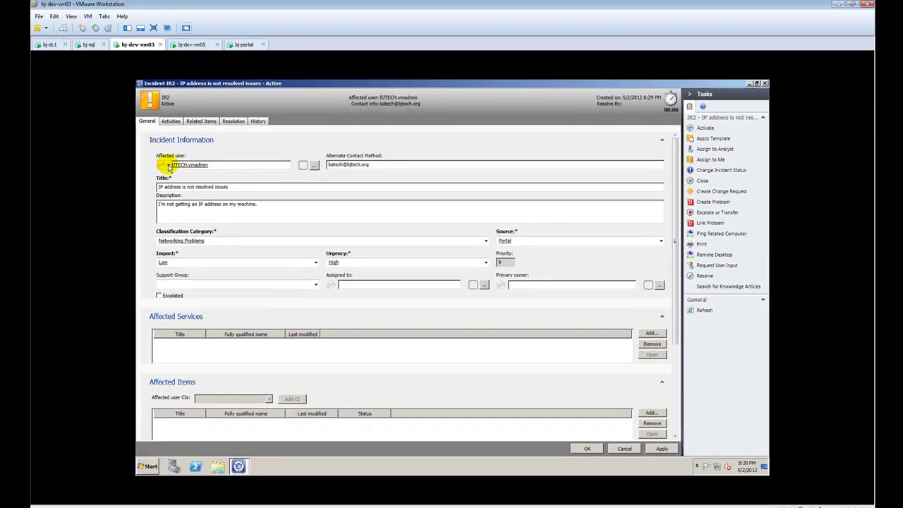
{"action": "left_click", "coordinate": [29, 172]}
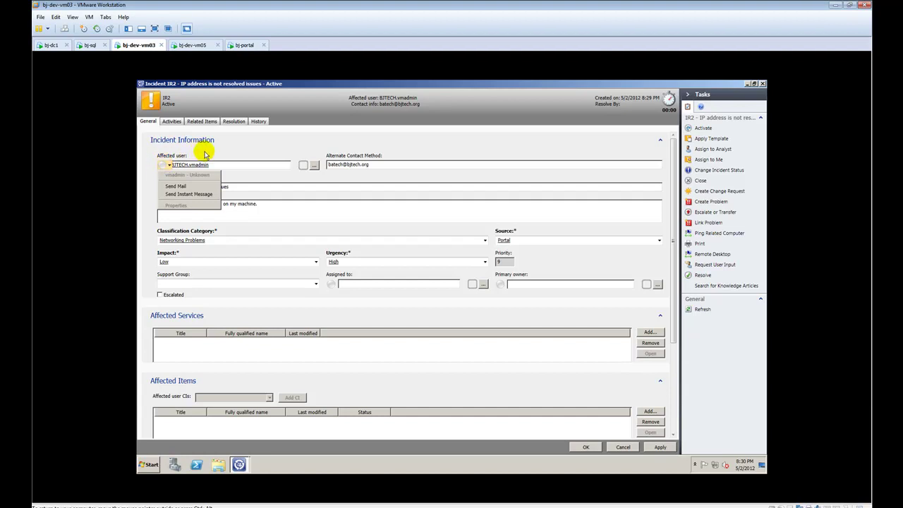
{"action": "left_click", "coordinate": [205, 154]}
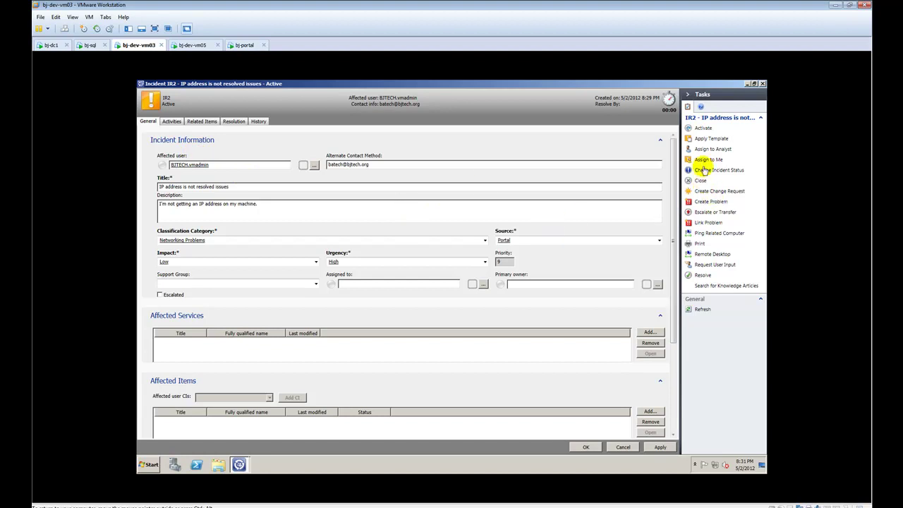
{"action": "left_click", "coordinate": [703, 128]}
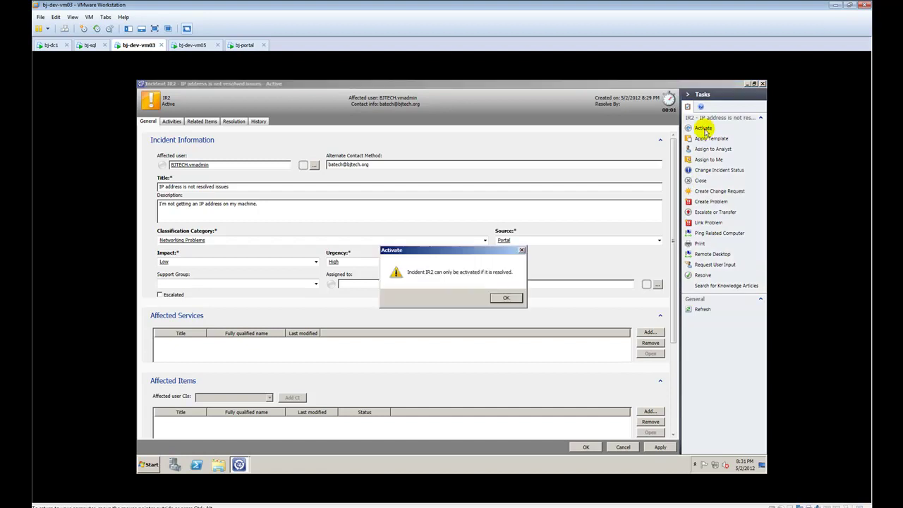
{"action": "left_click", "coordinate": [505, 298]}
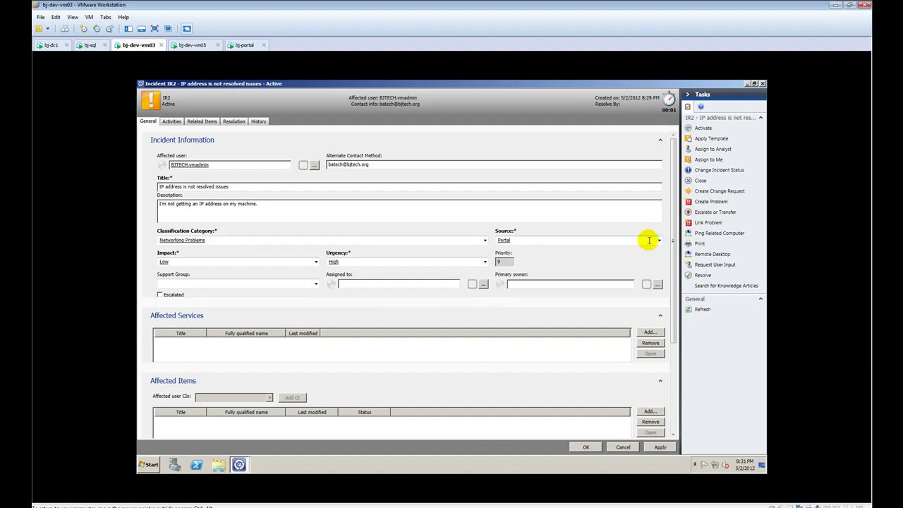
{"action": "left_click", "coordinate": [172, 120]}
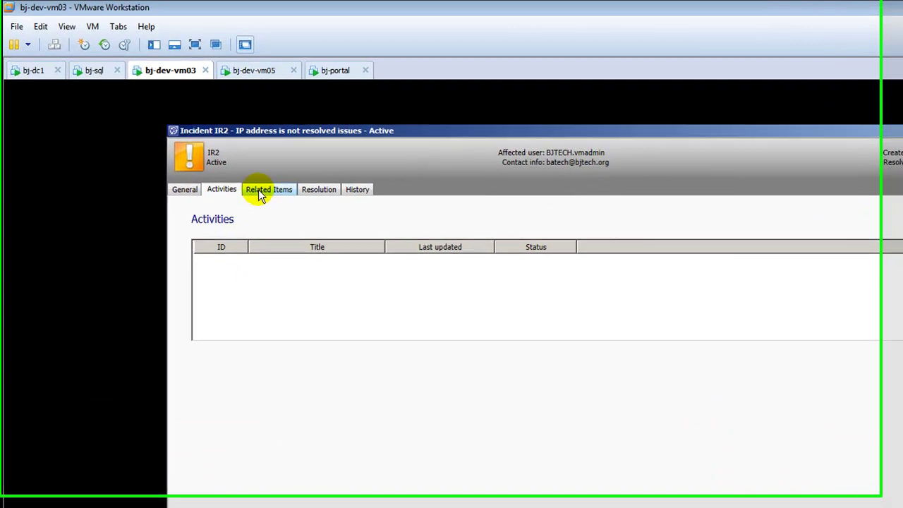
{"action": "left_click", "coordinate": [259, 189]}
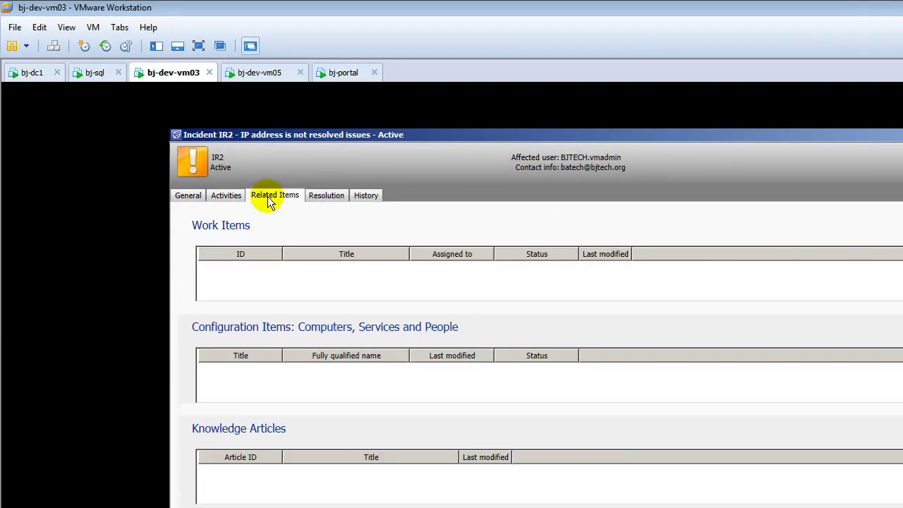
{"action": "left_click", "coordinate": [331, 195]}
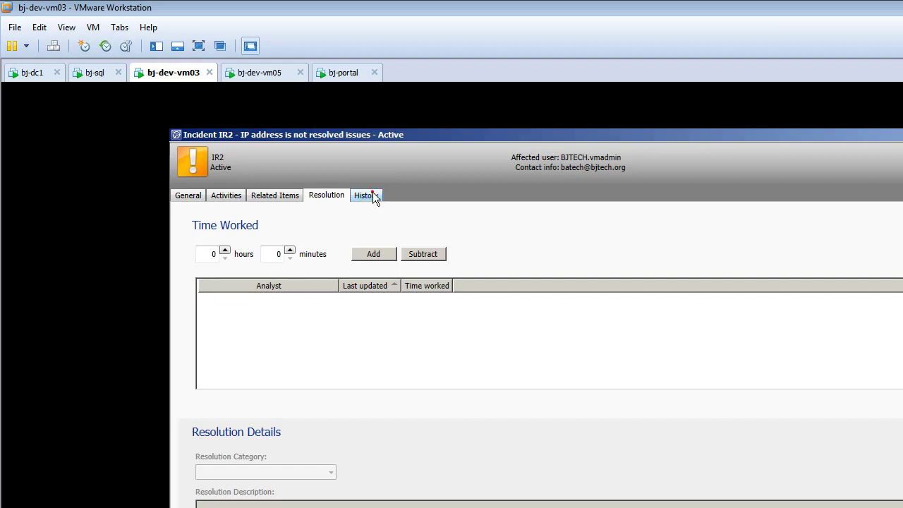
{"action": "left_click", "coordinate": [368, 197]}
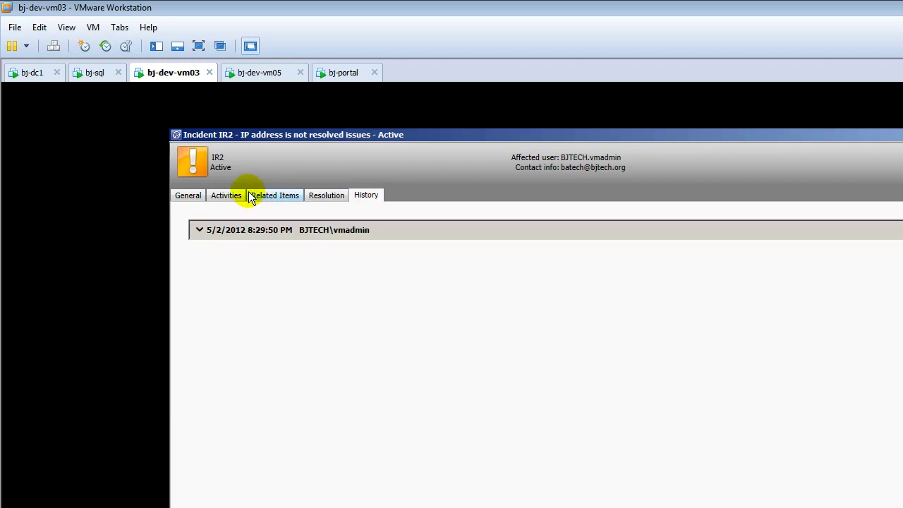
{"action": "left_click", "coordinate": [189, 196]}
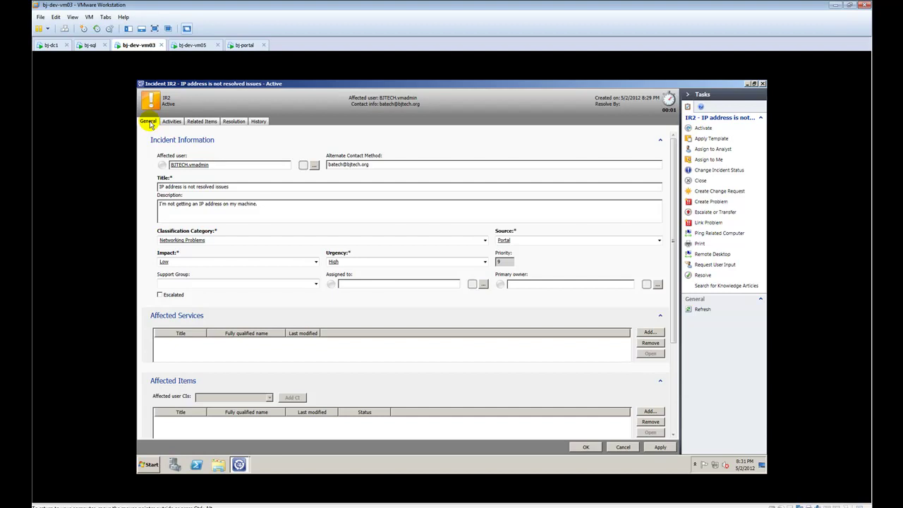
Restore the IR2 window and close it, discarding unsaved changes.
{"action": "left_click", "coordinate": [754, 83]}
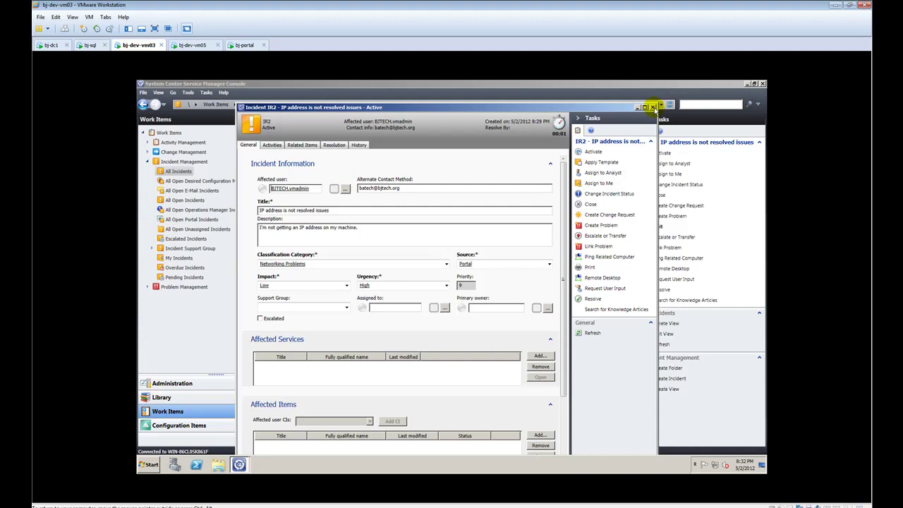
{"action": "left_click", "coordinate": [653, 108]}
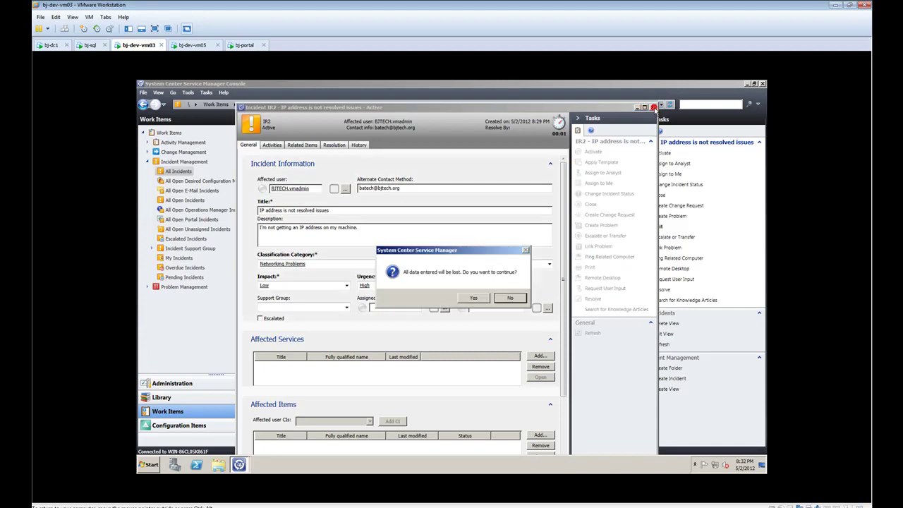
{"action": "left_click", "coordinate": [473, 298]}
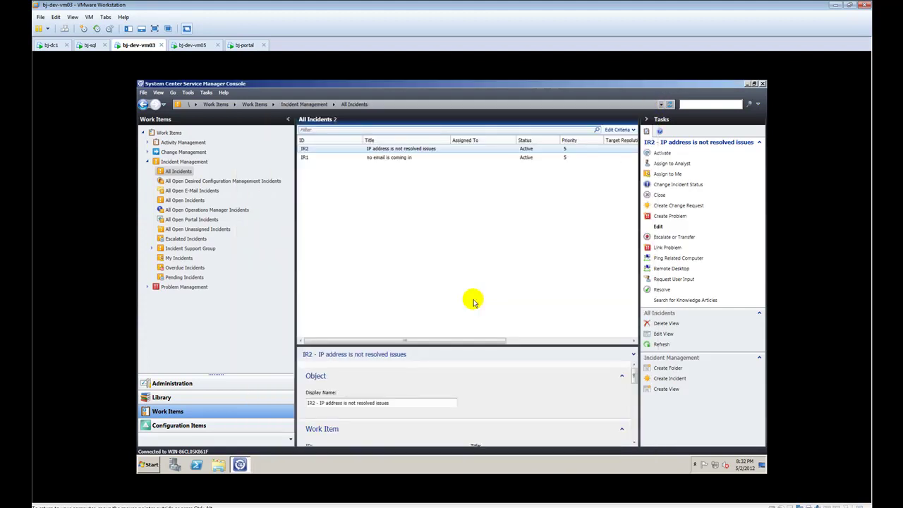